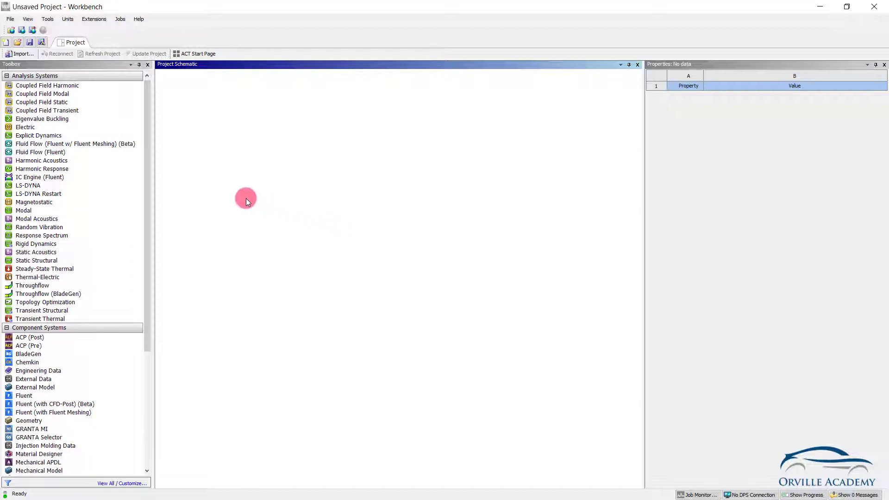
Add an Explicit Dynamics system and a separate Static Structural system (B) to the project
{"action": "double_click", "coordinate": [42, 137]}
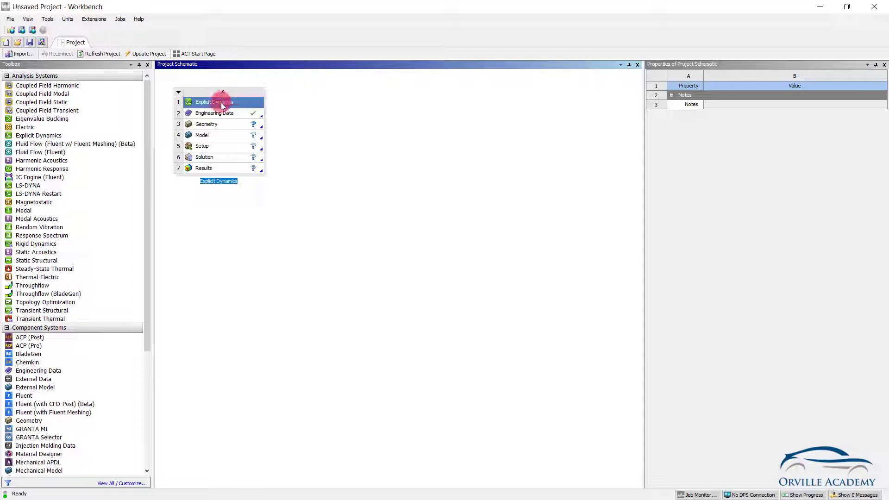
{"action": "left_click", "coordinate": [214, 135]}
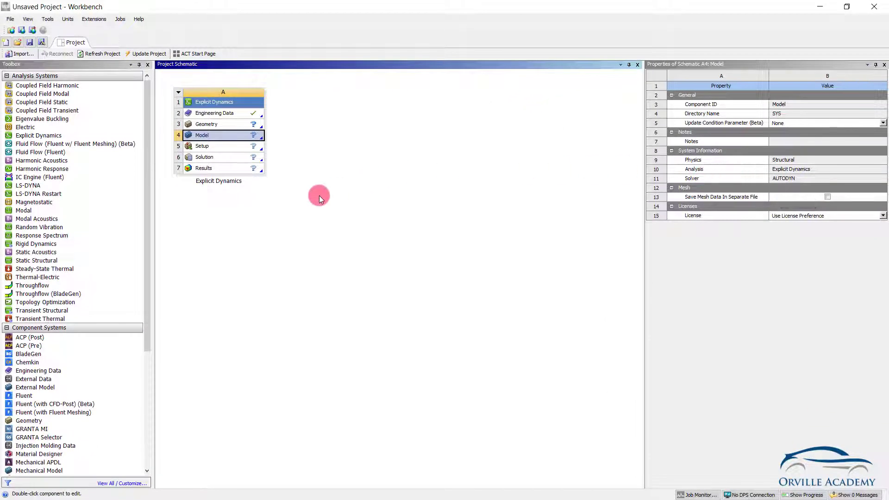
{"action": "left_click", "coordinate": [63, 260]}
{"action": "double_click", "coordinate": [63, 261]}
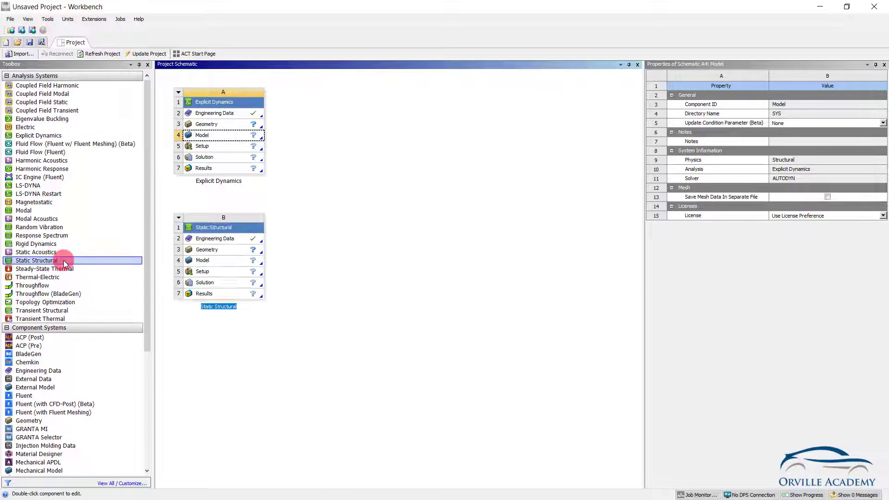
{"action": "left_click", "coordinate": [204, 260]}
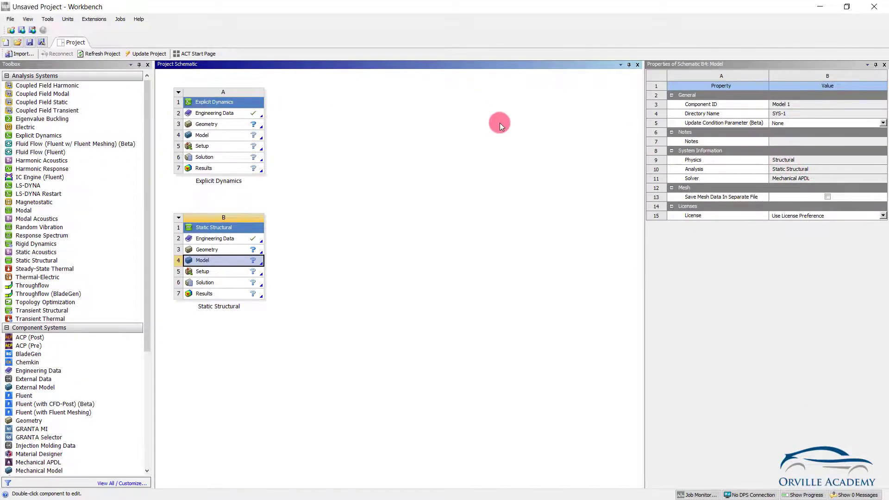
{"action": "left_click", "coordinate": [210, 124]}
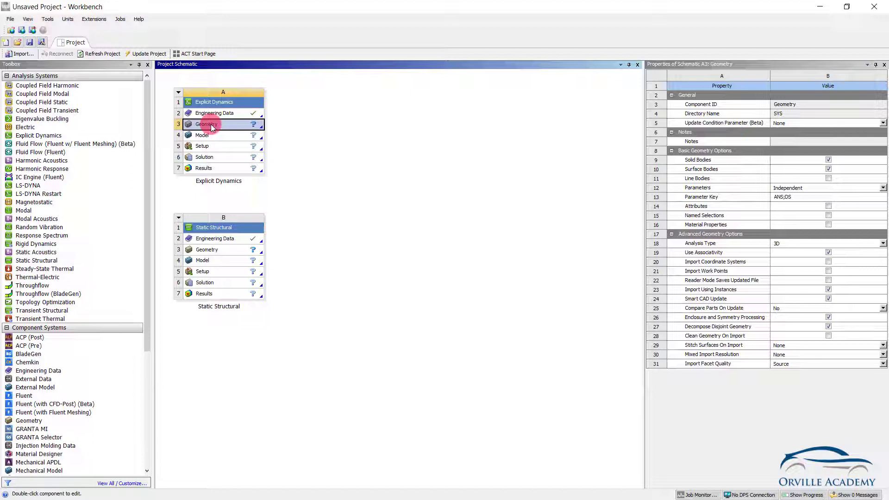
Import Taylor Test.stp into the Explicit Dynamics geometry cell A3 and open it in DesignModeler
{"action": "right_click", "coordinate": [211, 126]}
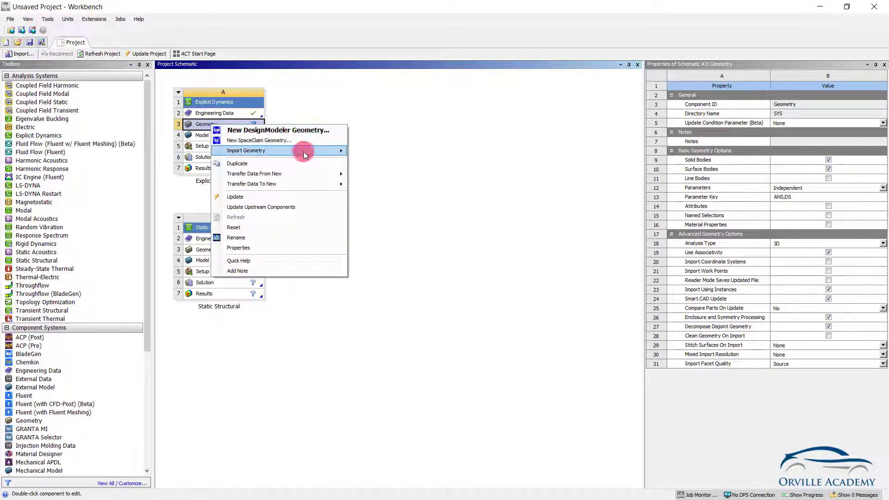
{"action": "mouse_move", "coordinate": [305, 152]}
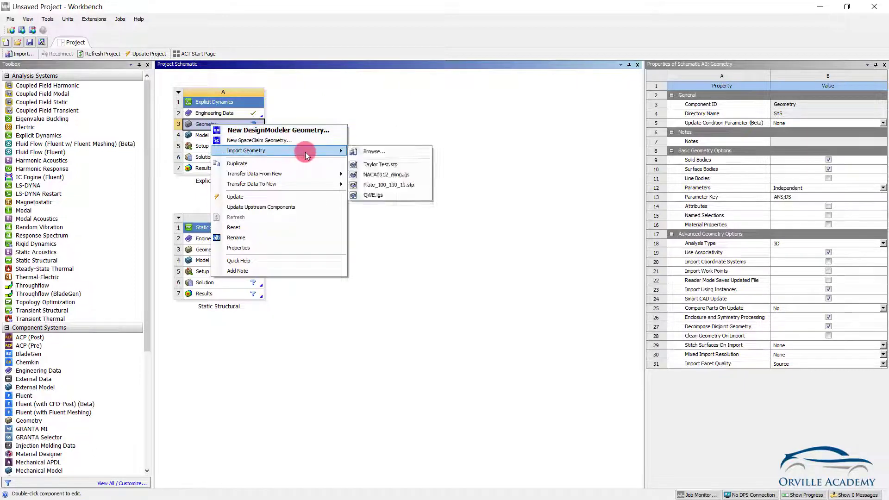
{"action": "left_click", "coordinate": [397, 165]}
{"action": "double_click", "coordinate": [235, 127]}
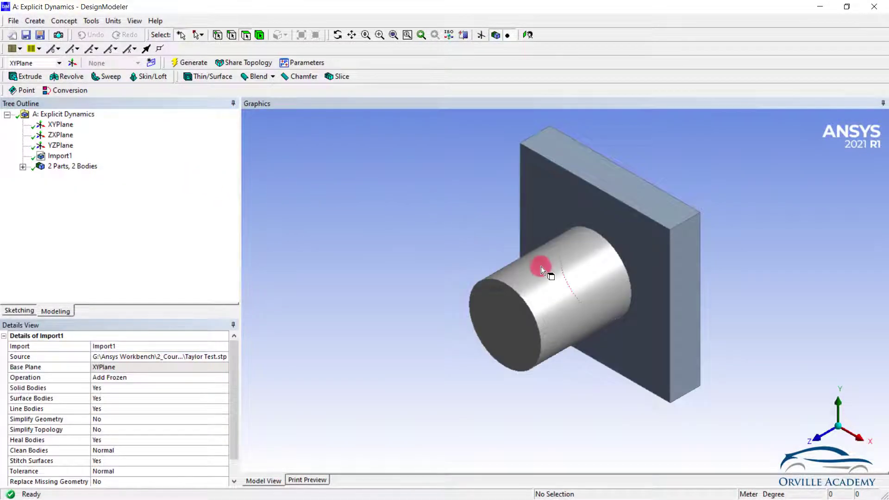
Check the cylinder and plate sizes against the ruler in a Z-axis view, then close DesignModeler
{"action": "left_click", "coordinate": [814, 439]}
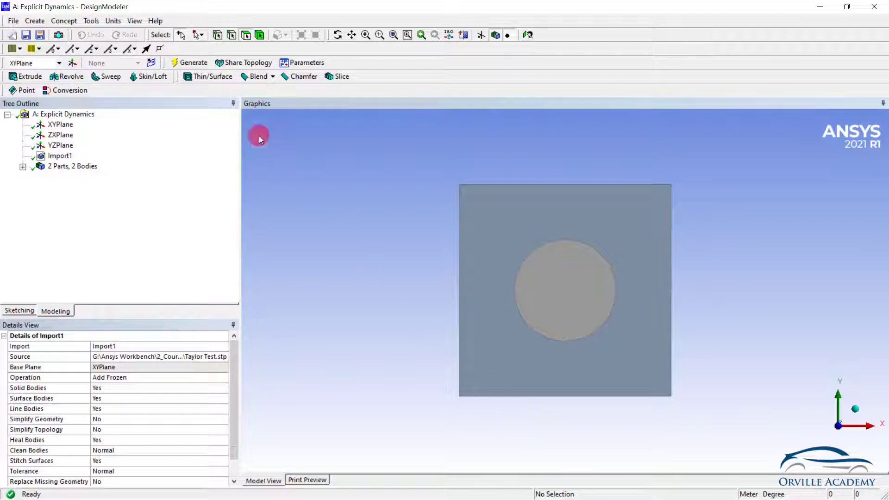
{"action": "left_click", "coordinate": [135, 20]}
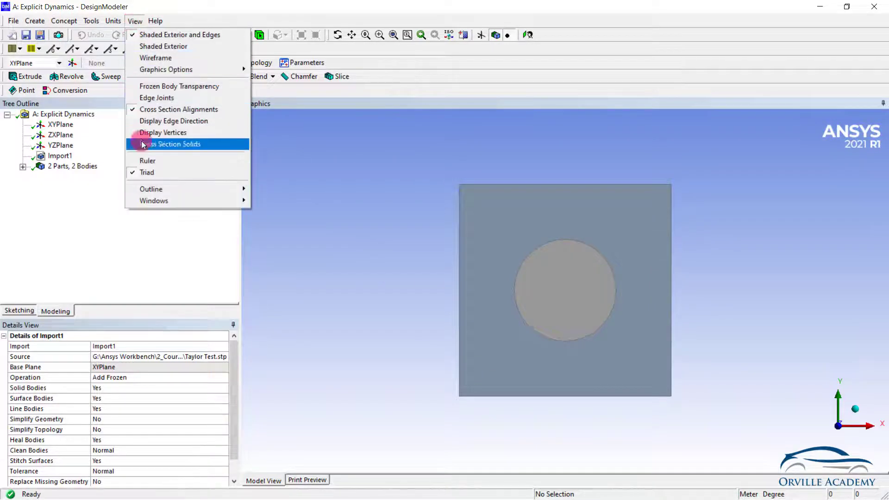
{"action": "left_click", "coordinate": [149, 160]}
{"action": "middle_click_drag", "start_coordinate": [664, 309], "coordinate": [613, 381], "text": "ctrl"}
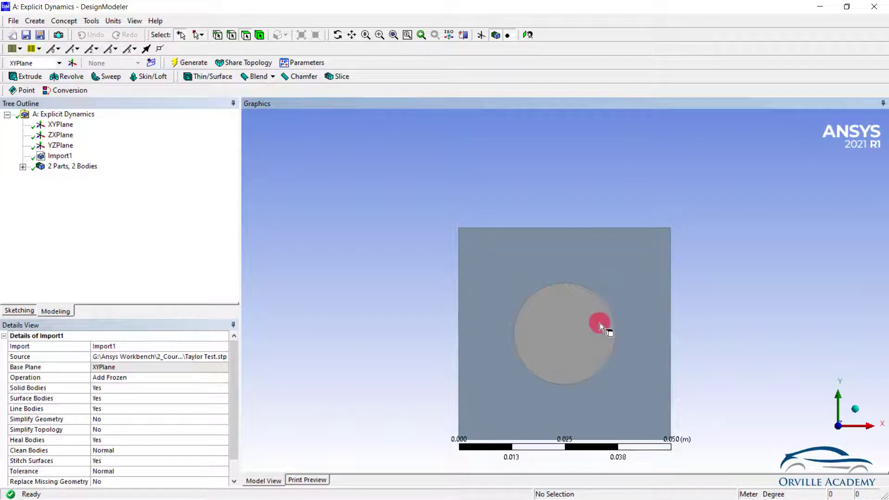
{"action": "middle_click_drag", "start_coordinate": [594, 312], "coordinate": [533, 417], "text": "ctrl"}
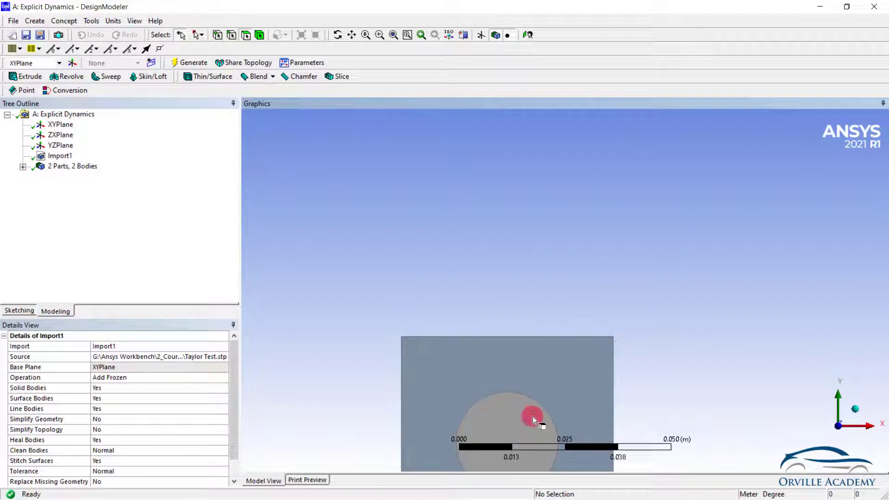
{"action": "middle_click_drag", "start_coordinate": [532, 415], "coordinate": [411, 255], "text": "ctrl"}
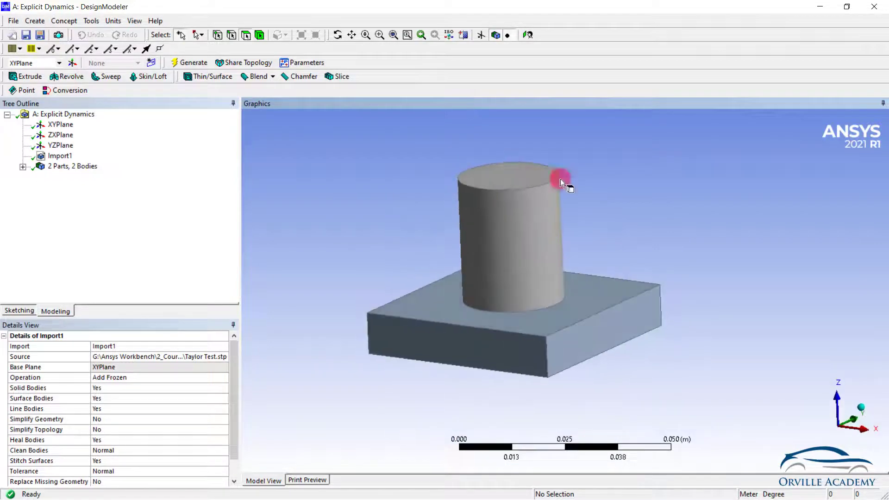
{"action": "left_click", "coordinate": [870, 9]}
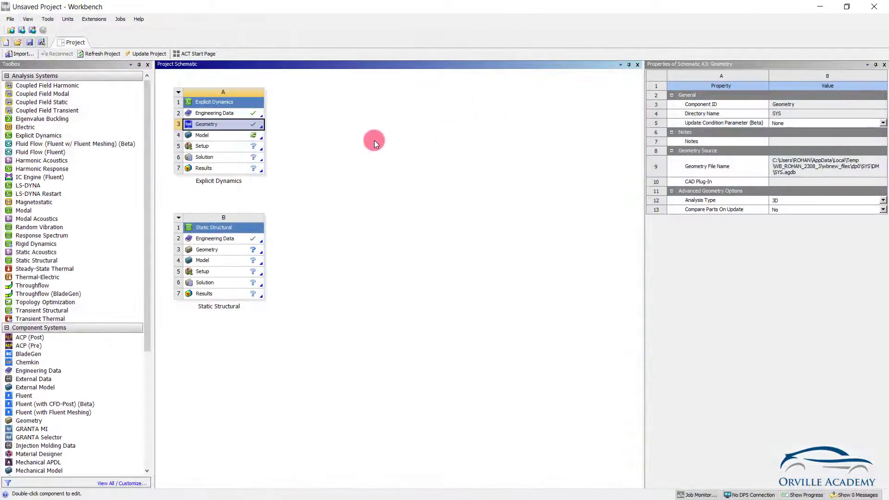
Launch Mechanical from the Explicit Dynamics Model cell A4
{"action": "double_click", "coordinate": [221, 137]}
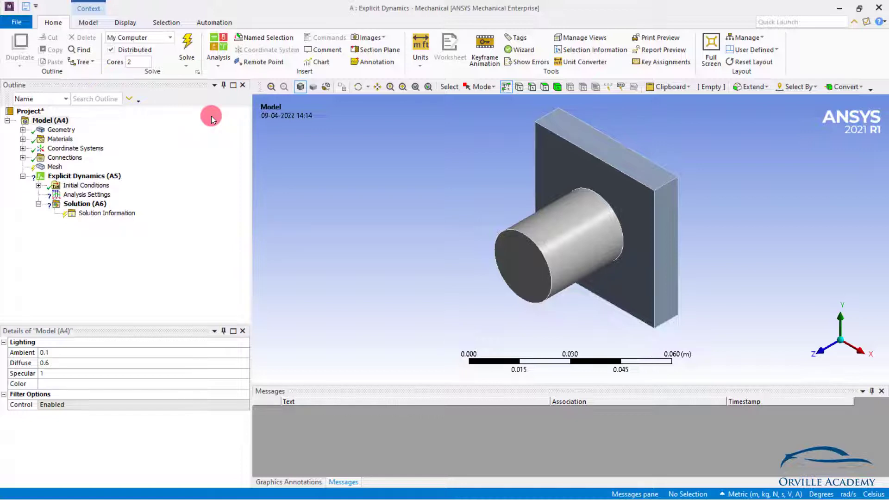
Add Aluminum Alloy NL and Structural Steel NL from the material library to the project
{"action": "left_click", "coordinate": [47, 141]}
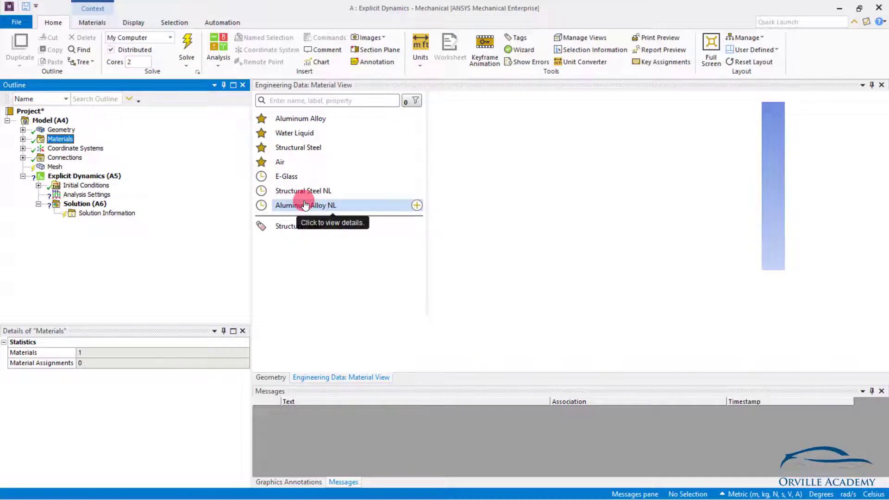
{"action": "left_click", "coordinate": [301, 103]}
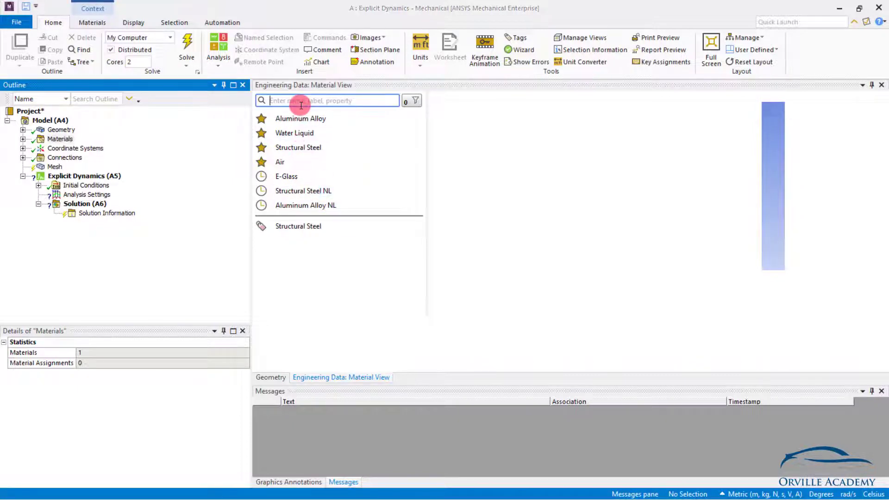
{"action": "type", "text": "alumin"}
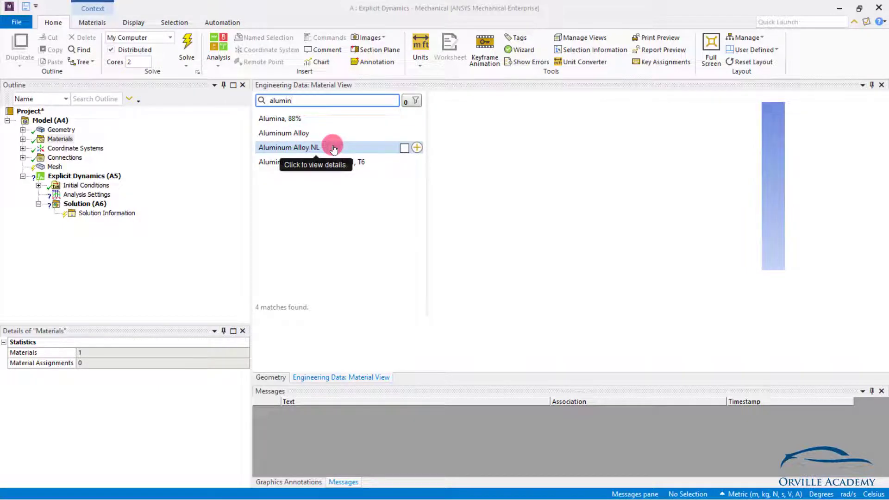
{"action": "left_click", "coordinate": [417, 147]}
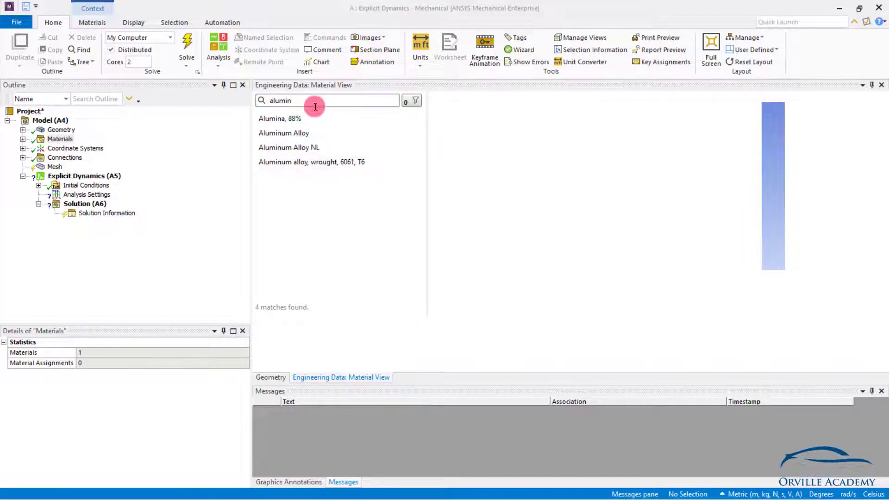
{"action": "left_click_drag", "start_coordinate": [315, 107], "coordinate": [260, 102]}
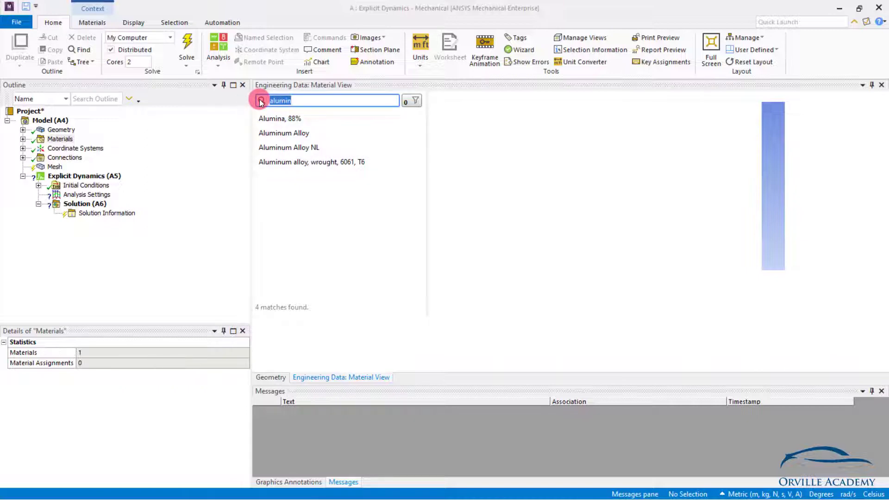
{"action": "key", "text": "BackSpace"}
{"action": "type", "text": "str"}
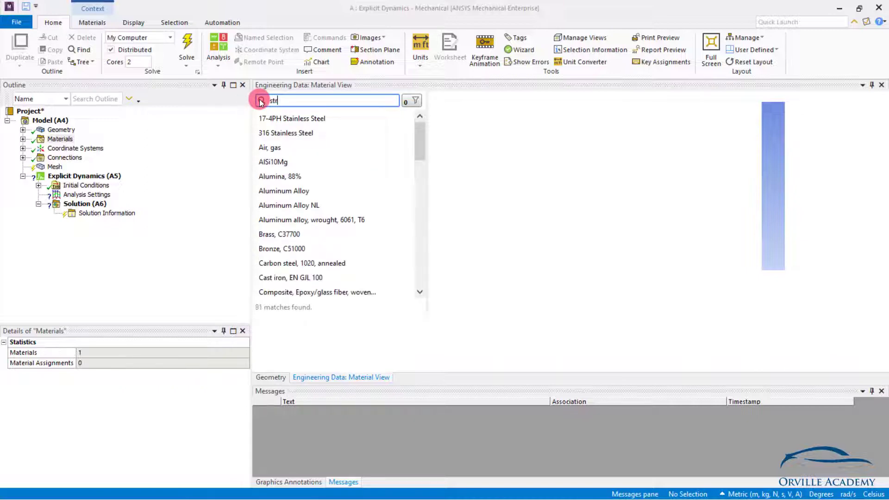
{"action": "type", "text": "uc"}
{"action": "left_click", "coordinate": [417, 135]}
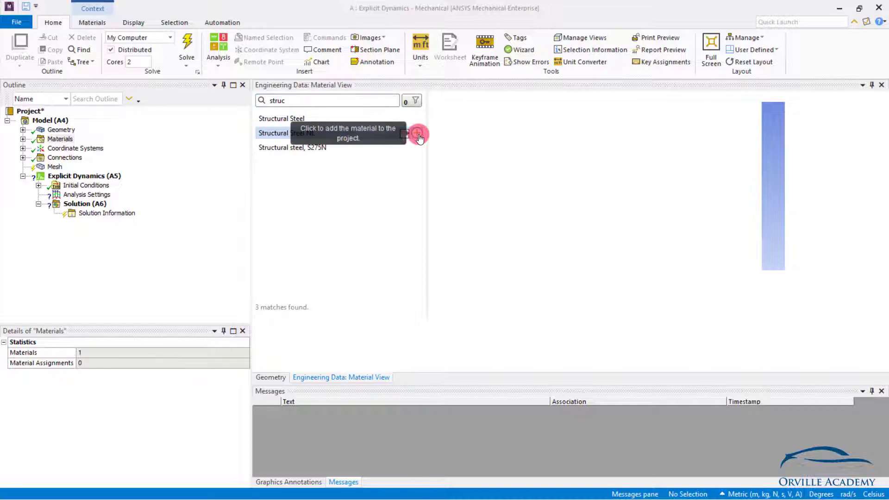
Review the two new NL materials in the model, then select the Cylinder body
{"action": "left_click", "coordinate": [36, 139]}
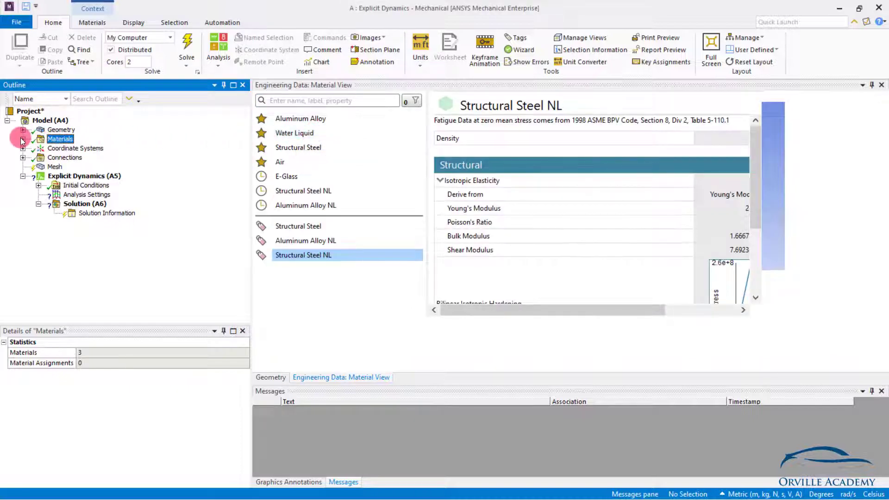
{"action": "left_click", "coordinate": [22, 138]}
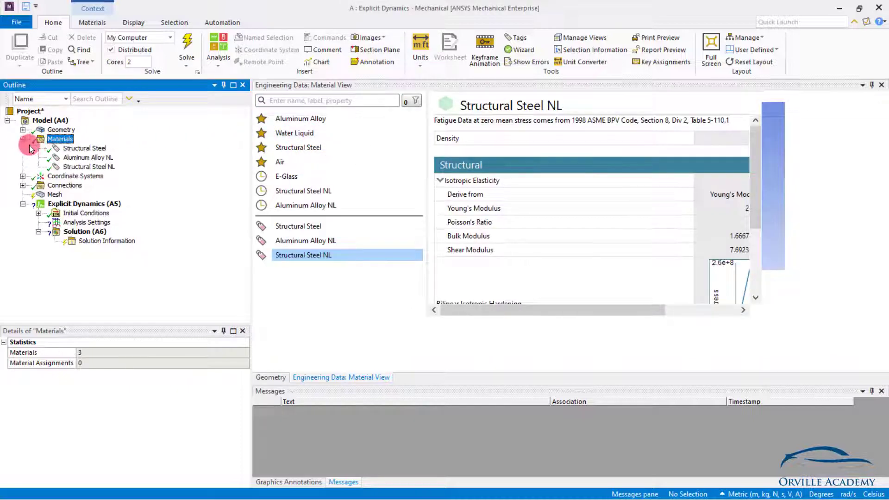
{"action": "left_click", "coordinate": [99, 158]}
{"action": "left_click", "coordinate": [95, 167]}
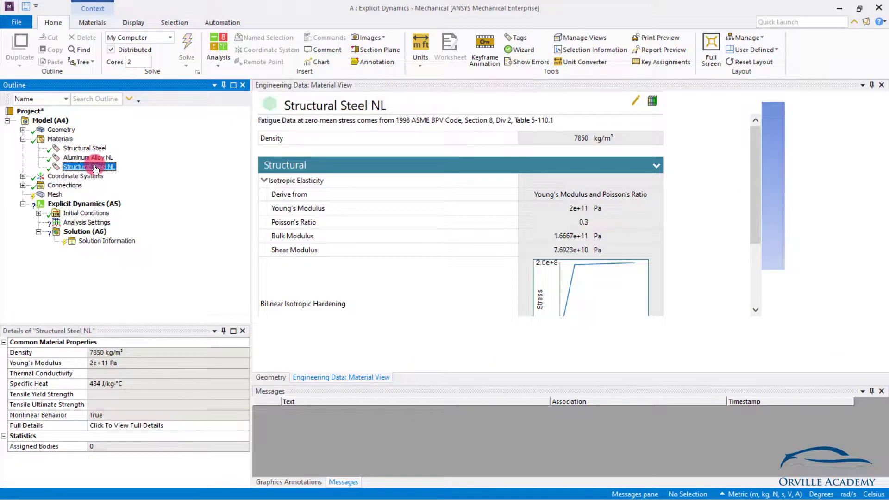
{"action": "left_click", "coordinate": [22, 130]}
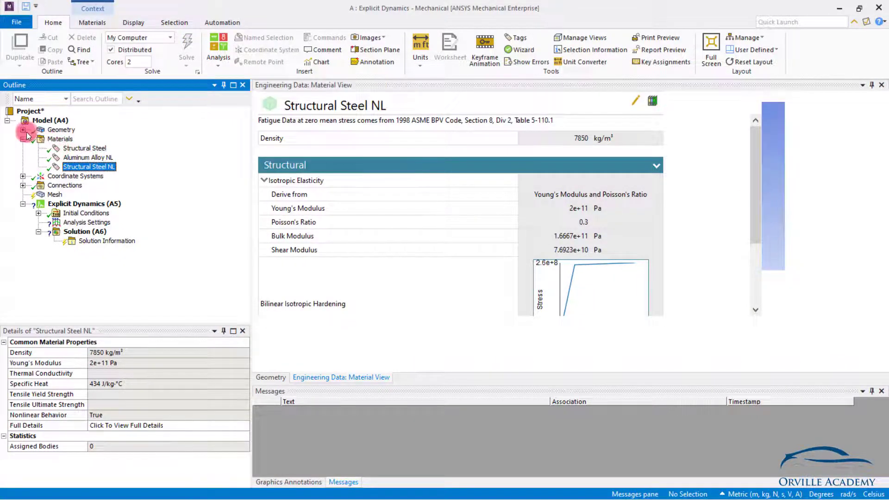
{"action": "left_click", "coordinate": [76, 140]}
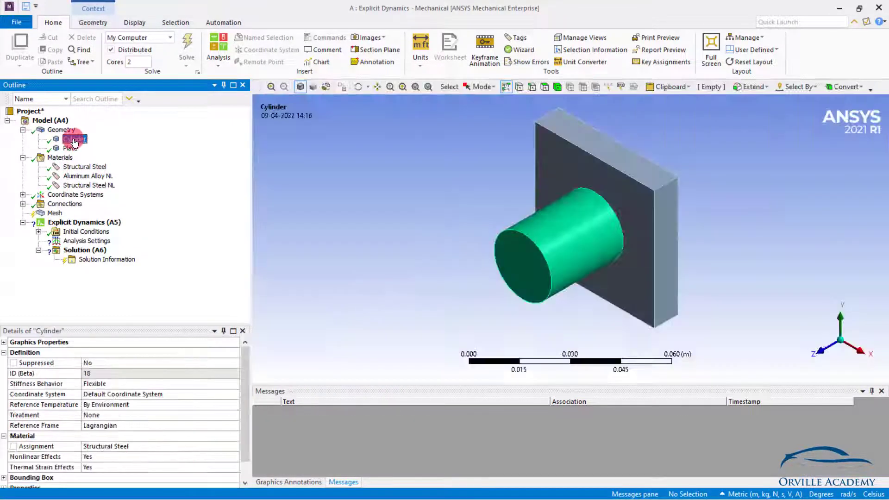
Assign Aluminum Alloy NL as the Cylinder's material
{"action": "left_click", "coordinate": [76, 140]}
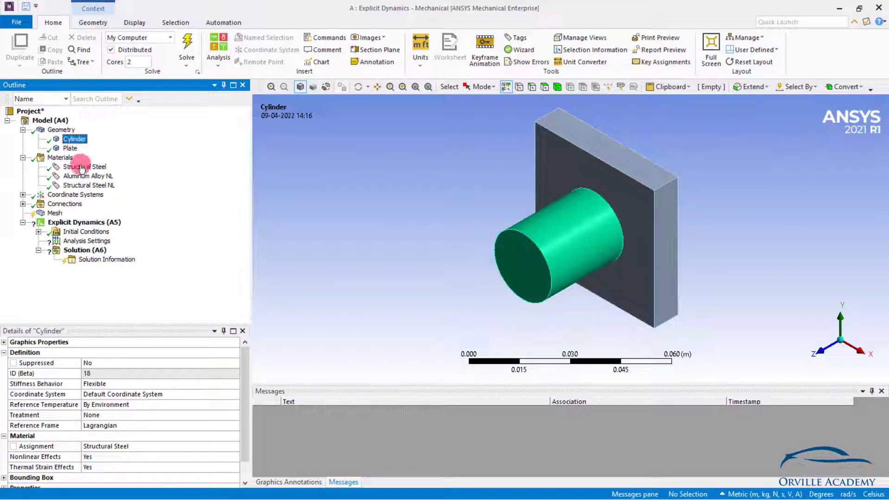
{"action": "left_click", "coordinate": [179, 446]}
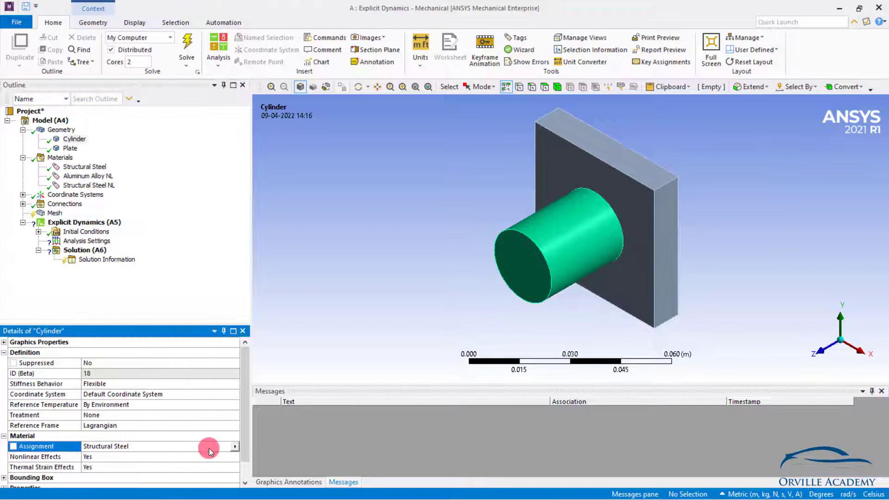
{"action": "left_click", "coordinate": [233, 446]}
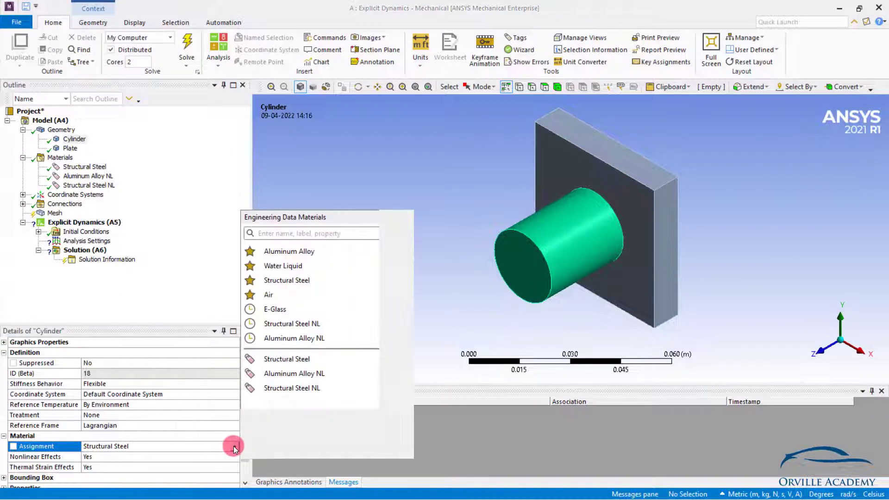
{"action": "left_click", "coordinate": [287, 374]}
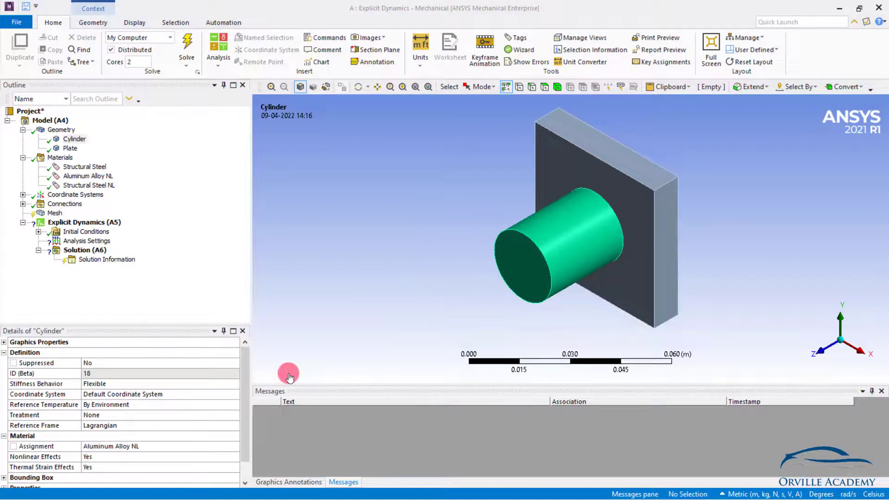
Assign Structural Steel NL as the Plate's material
{"action": "left_click", "coordinate": [70, 148]}
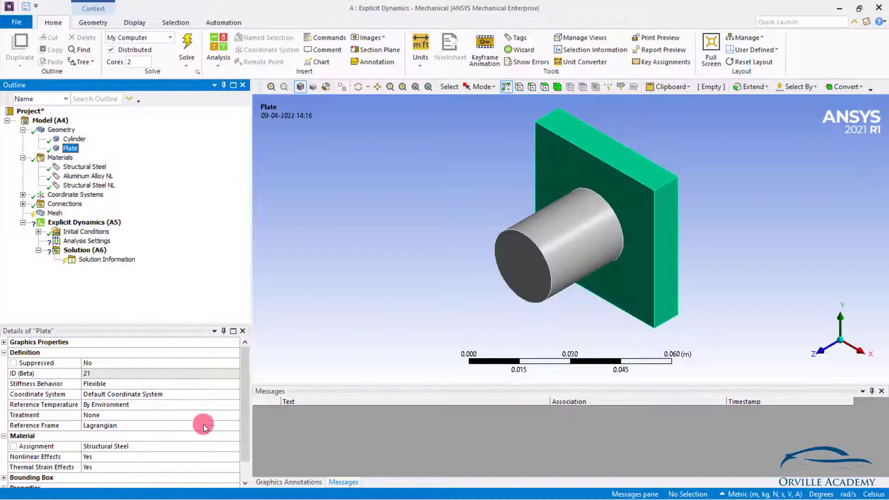
{"action": "left_click", "coordinate": [215, 445]}
{"action": "left_click", "coordinate": [235, 446]}
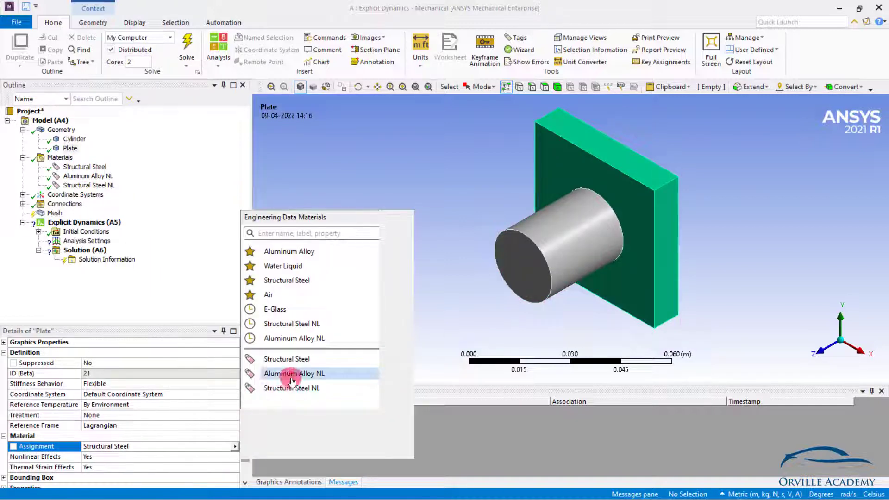
{"action": "left_click", "coordinate": [289, 389]}
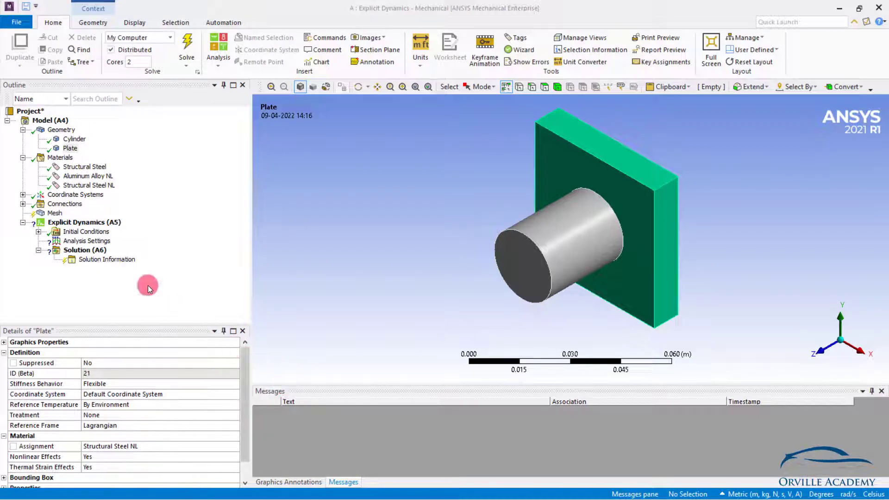
{"action": "left_click", "coordinate": [23, 204]}
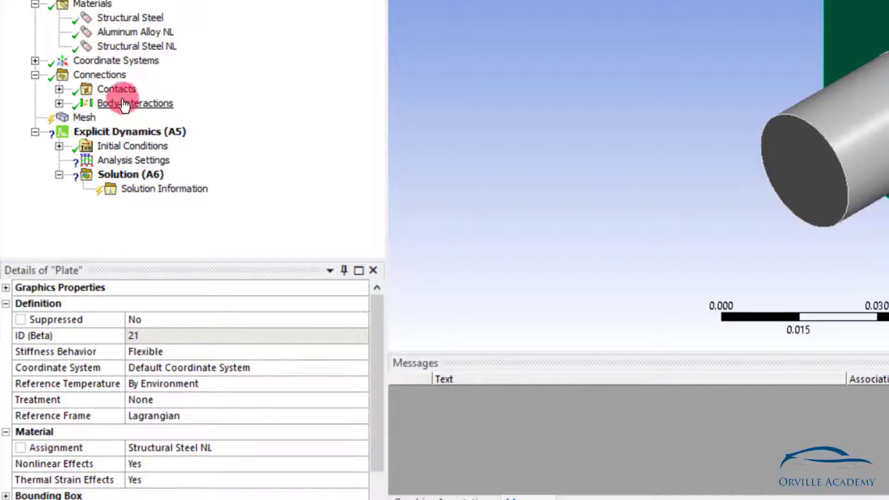
Delete the Contacts group under Connections, leaving only Body Interactions
{"action": "left_click", "coordinate": [59, 89]}
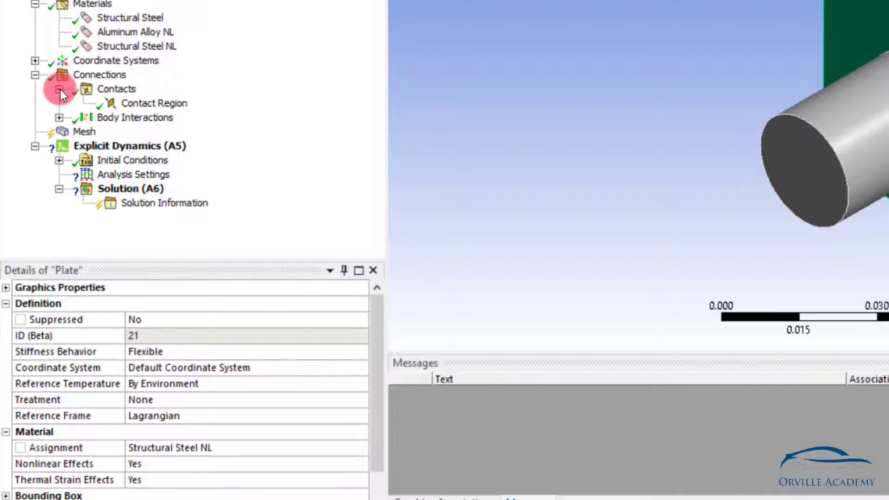
{"action": "left_click", "coordinate": [104, 90]}
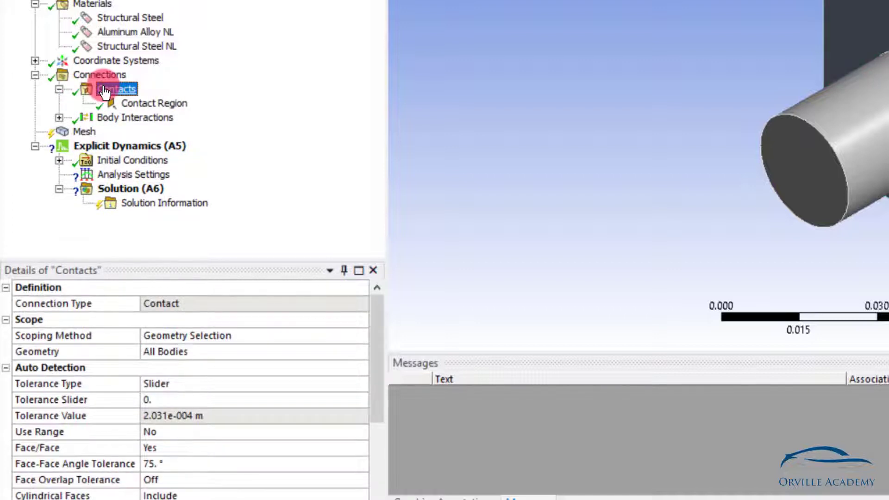
{"action": "right_click", "coordinate": [104, 91]}
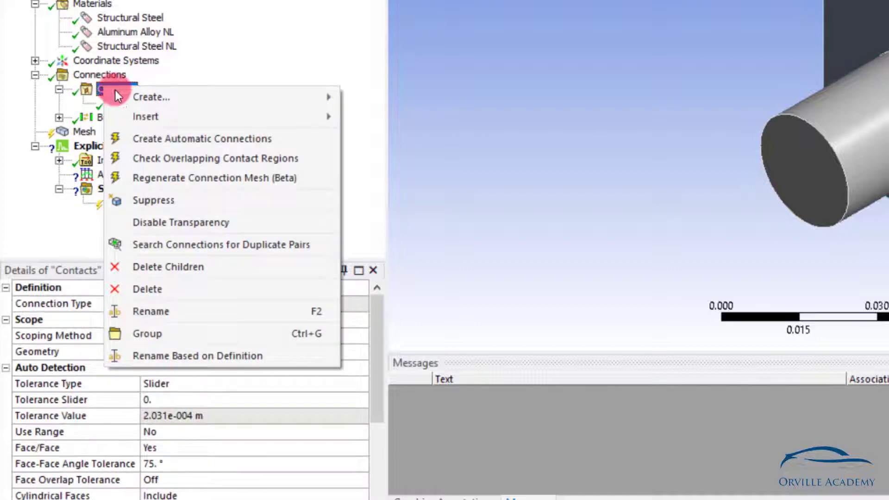
{"action": "left_click", "coordinate": [165, 285]}
{"action": "left_click", "coordinate": [677, 221]}
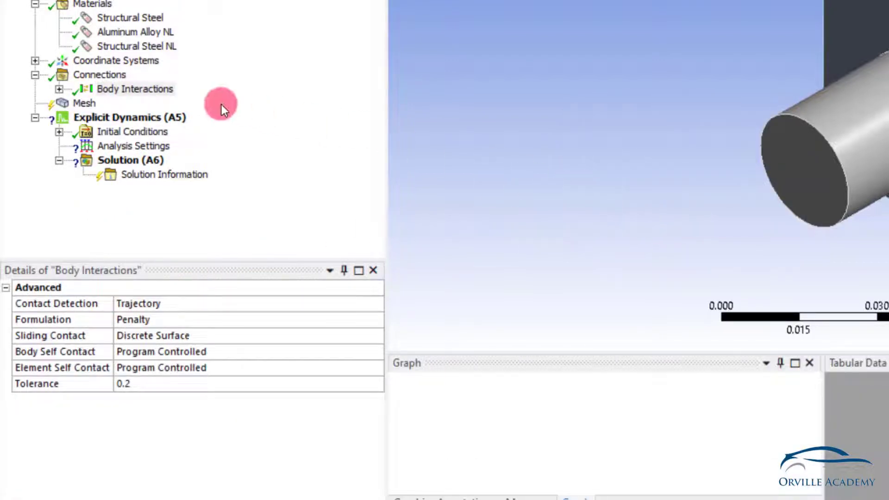
{"action": "left_click", "coordinate": [148, 89]}
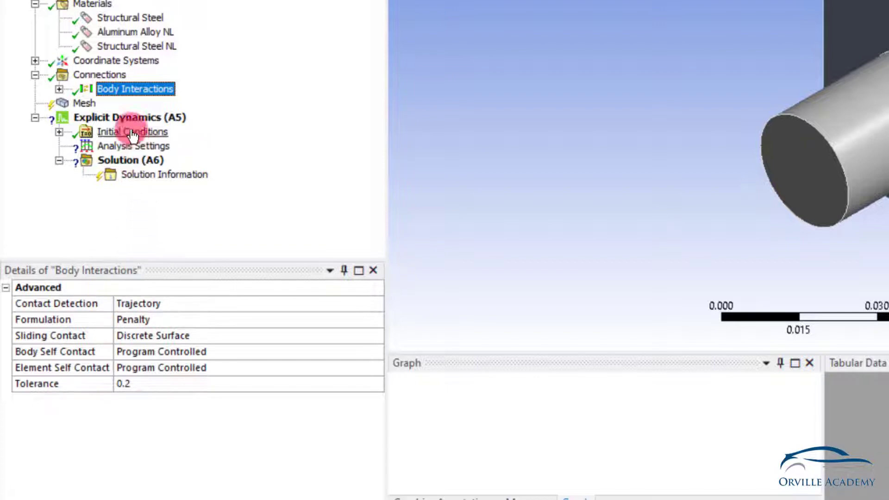
Select the Body Interaction and keep its type as Frictionless
{"action": "left_click", "coordinate": [59, 89]}
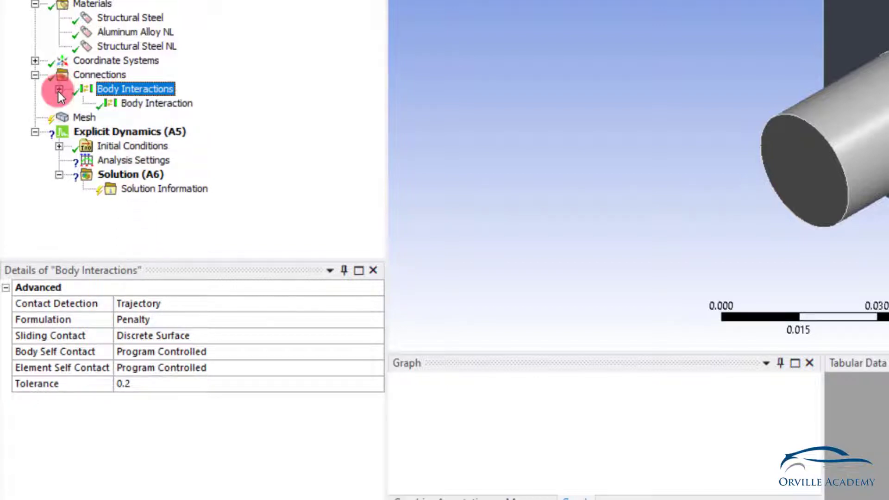
{"action": "left_click", "coordinate": [135, 104]}
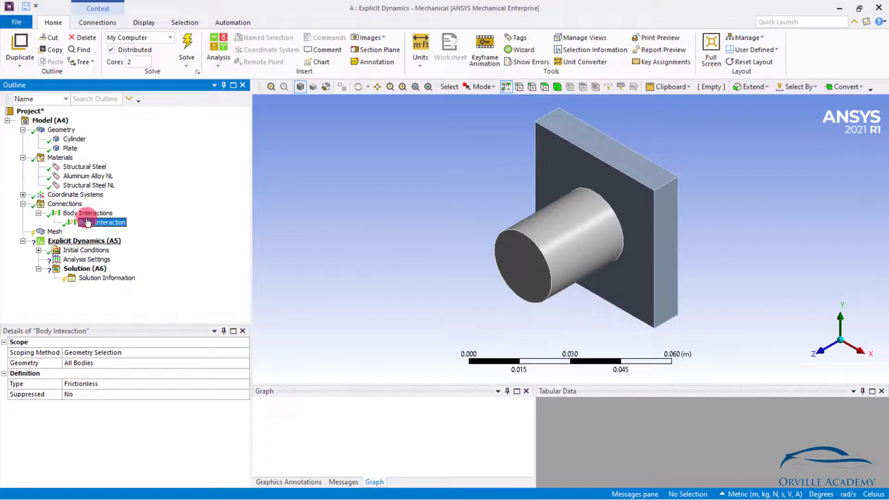
{"action": "left_click", "coordinate": [94, 384]}
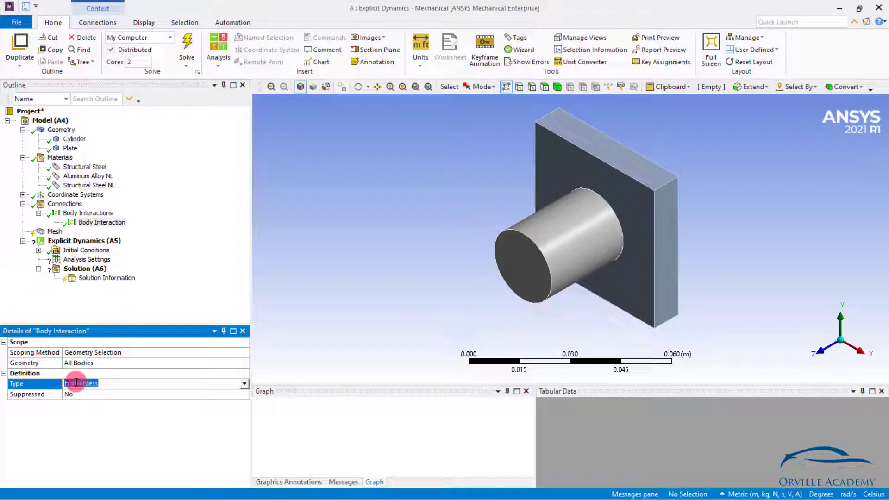
{"action": "left_click", "coordinate": [243, 383]}
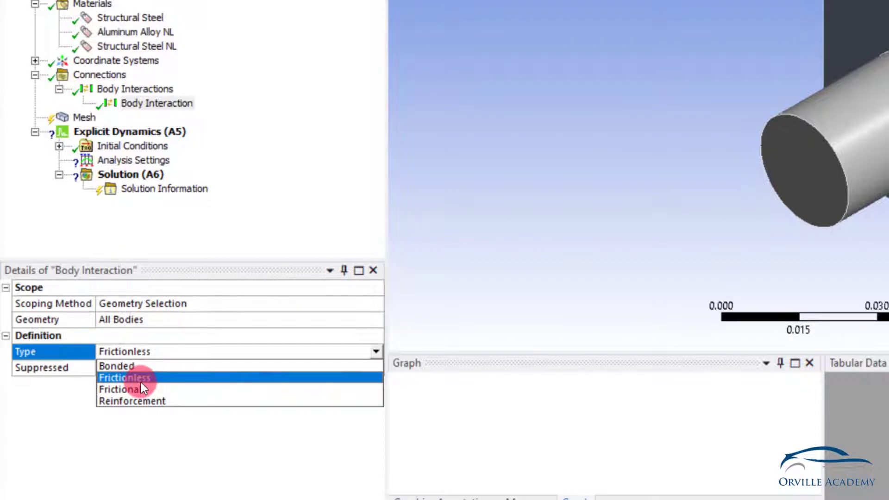
{"action": "left_click", "coordinate": [141, 380]}
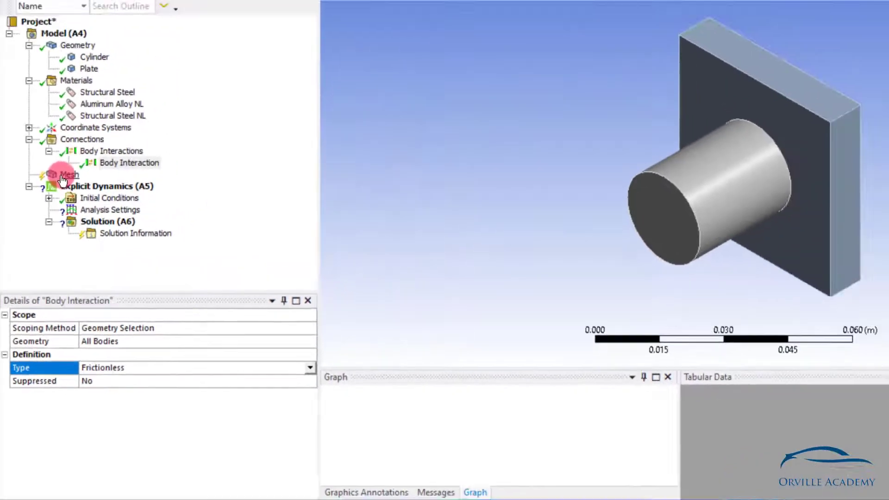
Generate the mesh for both bodies and review the mesh settings
{"action": "right_click", "coordinate": [63, 180]}
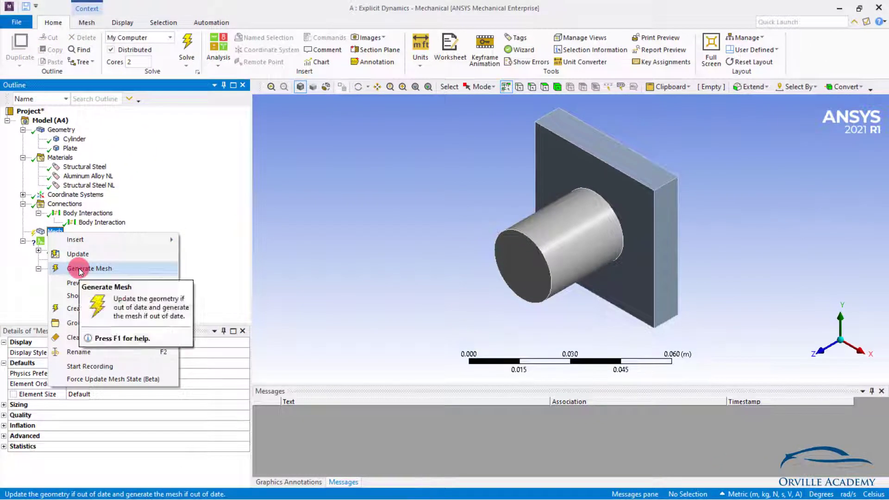
{"action": "left_click", "coordinate": [80, 269]}
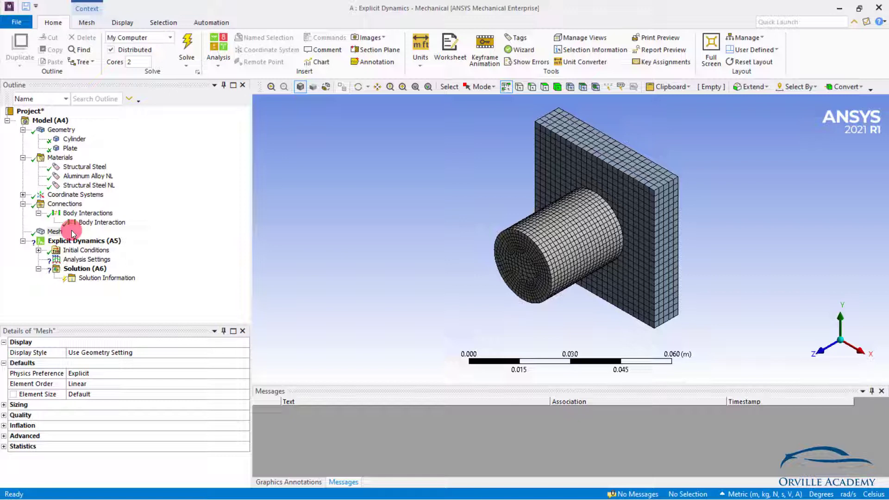
{"action": "left_click", "coordinate": [56, 232]}
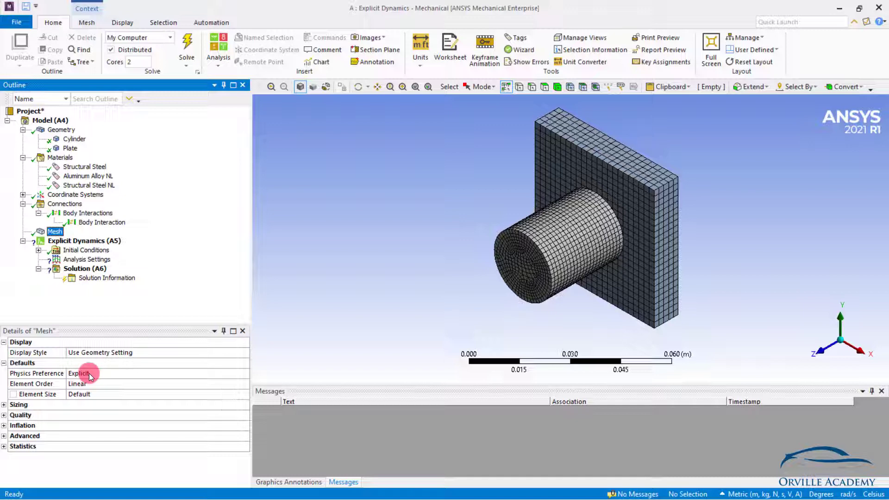
{"action": "left_click", "coordinate": [79, 241]}
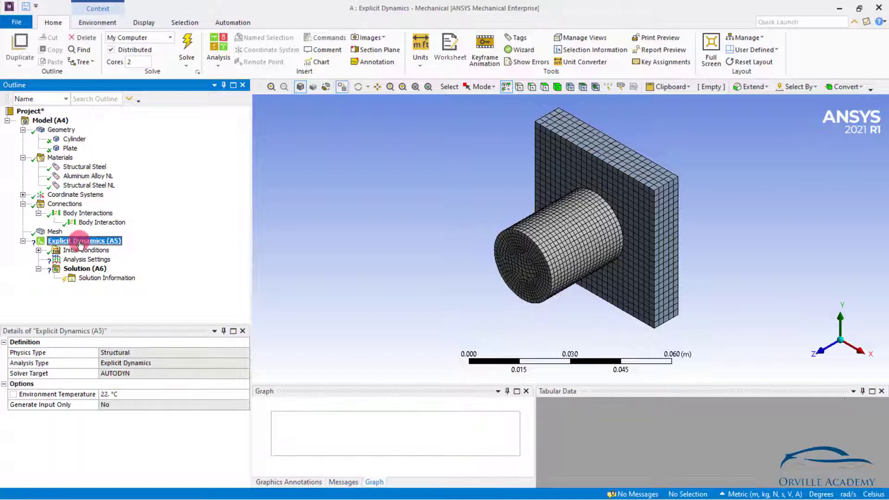
Insert a Velocity initial condition scoped to the cylinder body
{"action": "left_click", "coordinate": [39, 251]}
{"action": "left_click", "coordinate": [73, 250]}
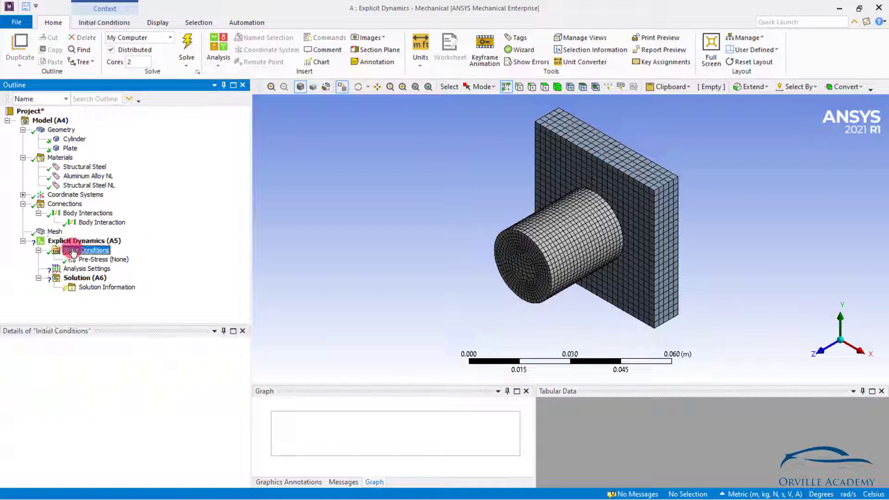
{"action": "left_click", "coordinate": [102, 26]}
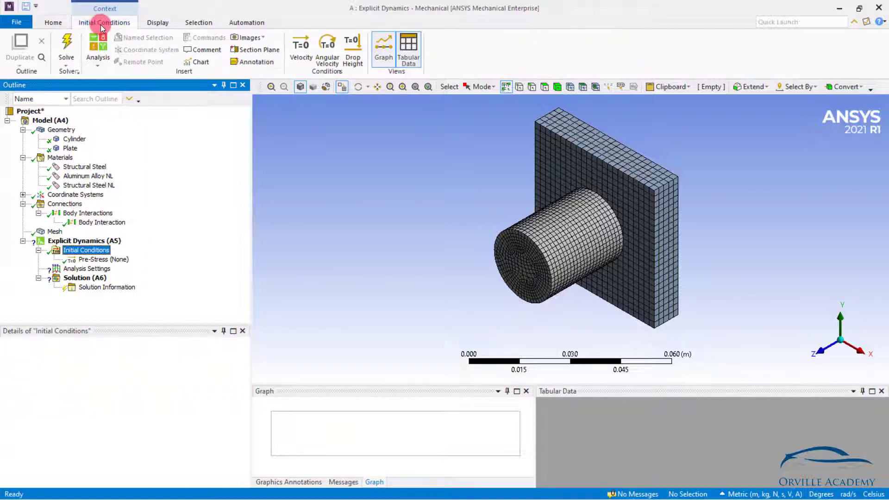
{"action": "left_click", "coordinate": [301, 56]}
{"action": "left_click", "coordinate": [476, 272]}
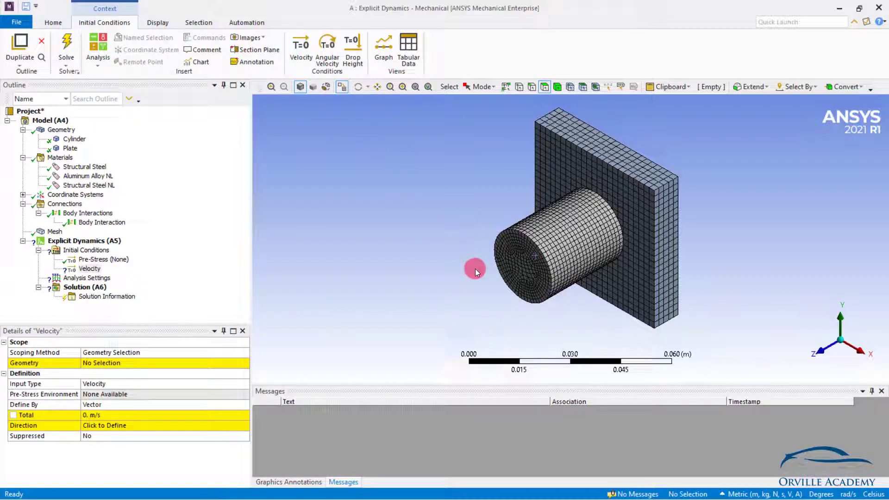
{"action": "key", "text": "ctrl+b"}
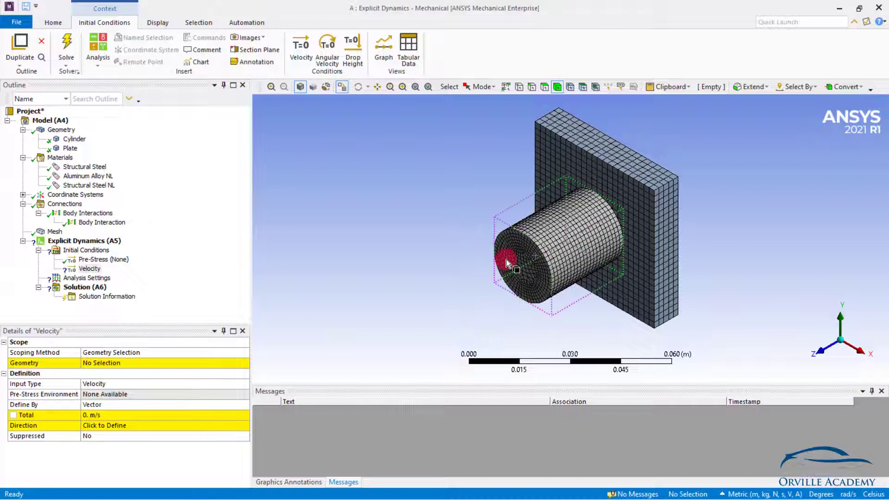
{"action": "left_click", "coordinate": [509, 258]}
{"action": "left_click", "coordinate": [90, 363]}
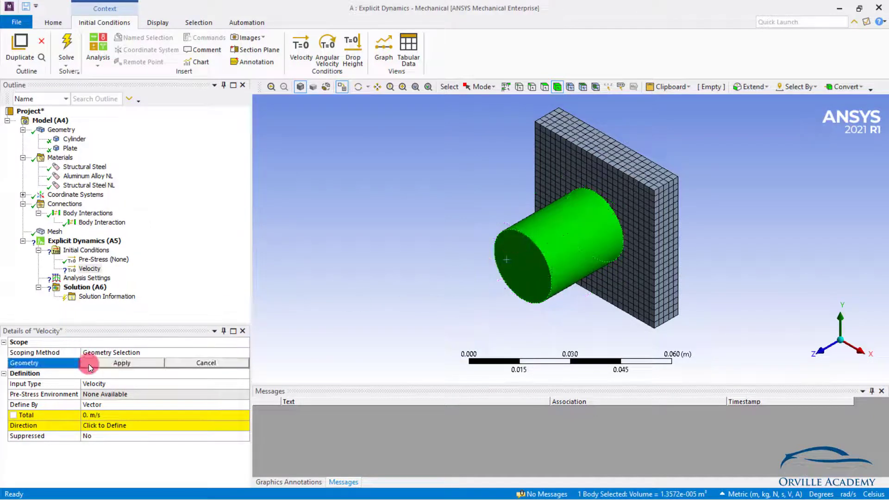
{"action": "left_click", "coordinate": [88, 363]}
Define the velocity by components with a Z component of -100 m/s
{"action": "left_click", "coordinate": [91, 404]}
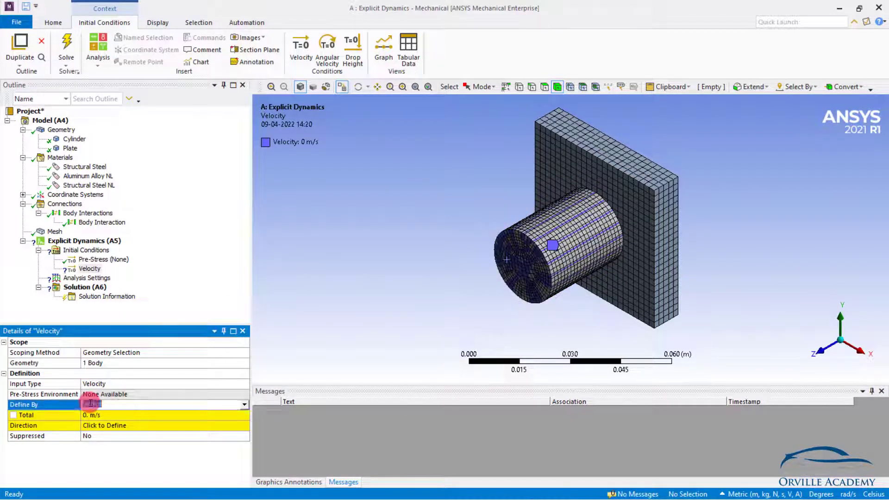
{"action": "left_click", "coordinate": [93, 418]}
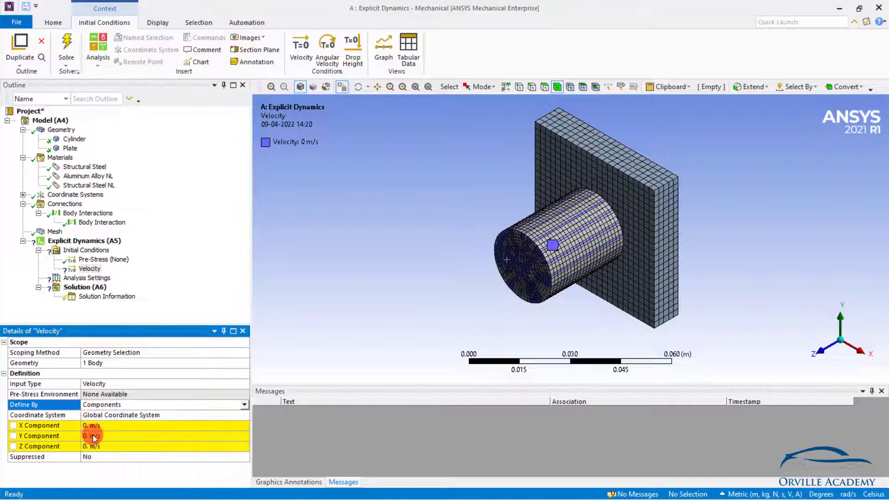
{"action": "left_click", "coordinate": [113, 447]}
{"action": "left_click", "coordinate": [113, 447]}
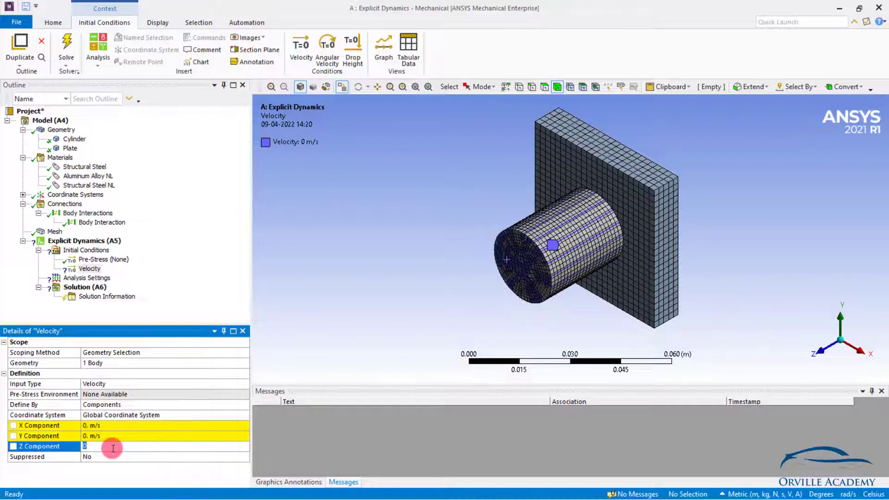
{"action": "type", "text": "-100"}
{"action": "key", "text": "Return"}
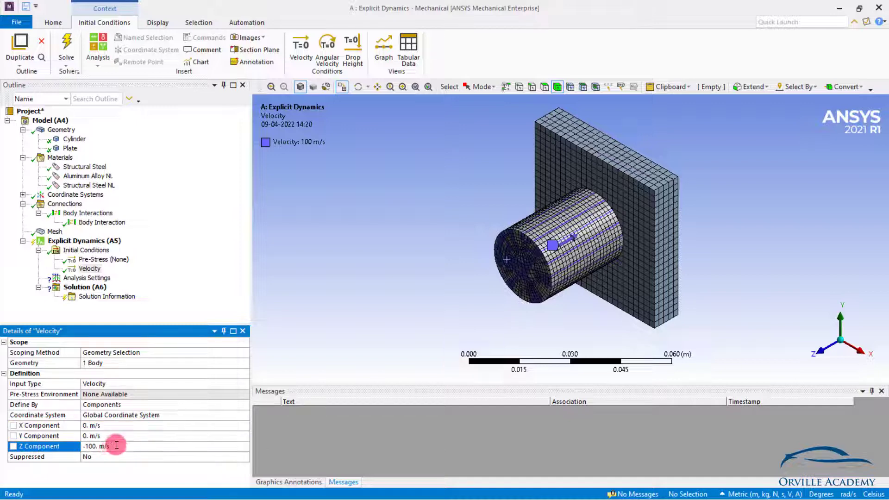
{"action": "left_click", "coordinate": [94, 240]}
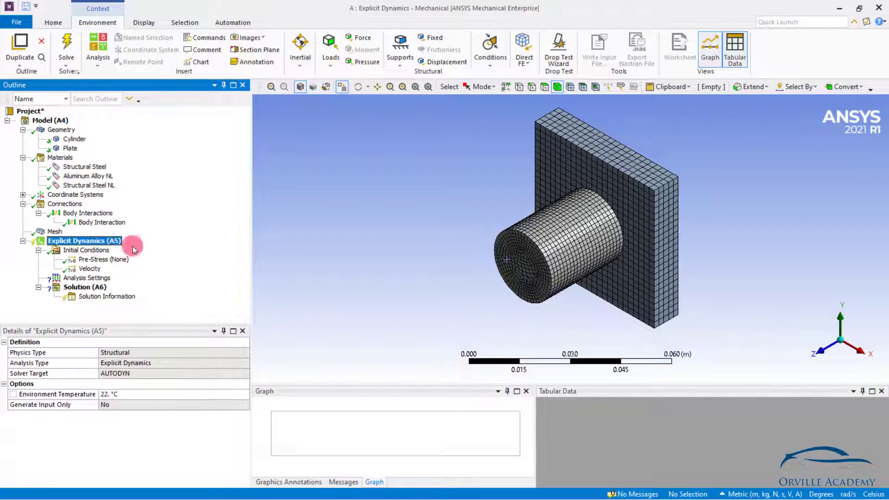
Add a Fixed Support scoped to the plate's back face, opposite the cylinder
{"action": "left_click", "coordinate": [428, 42]}
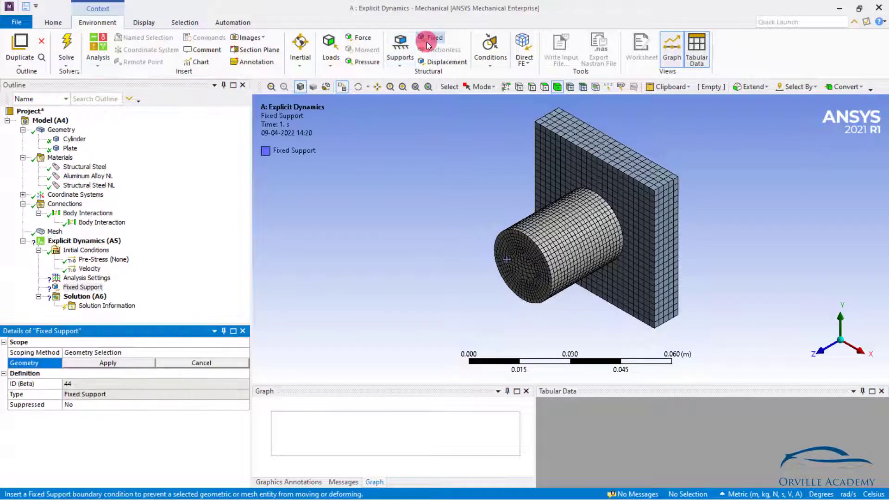
{"action": "middle_click_drag", "start_coordinate": [519, 200], "coordinate": [482, 193]}
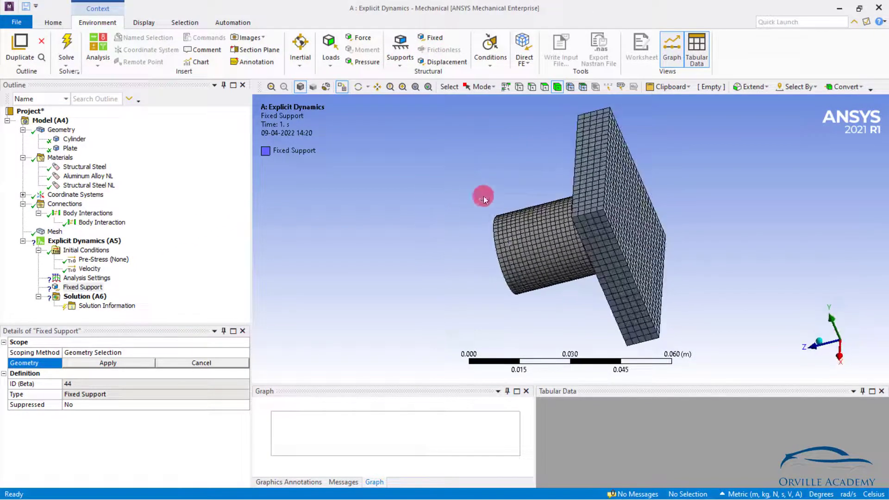
{"action": "left_click", "coordinate": [617, 210]}
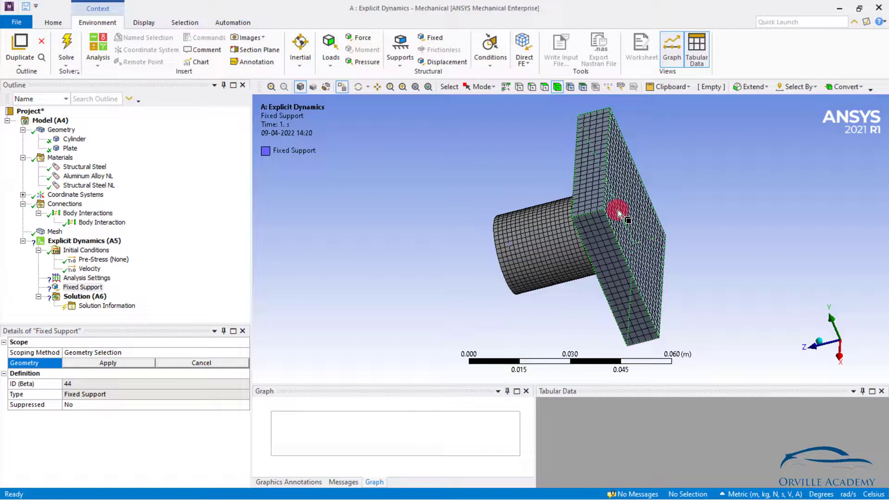
{"action": "left_click", "coordinate": [176, 351]}
{"action": "left_click", "coordinate": [91, 364]}
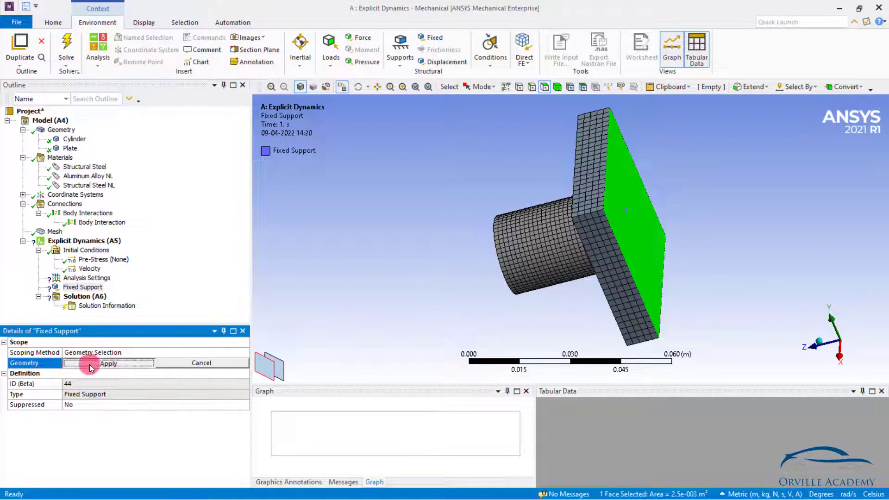
Review the velocity condition and fixed support, then bring up Analysis Settings
{"action": "left_click", "coordinate": [96, 270]}
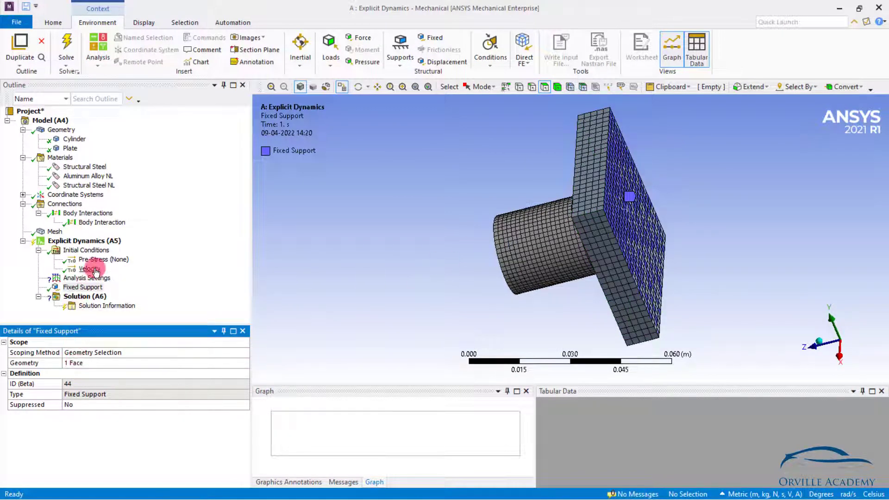
{"action": "left_click", "coordinate": [80, 289]}
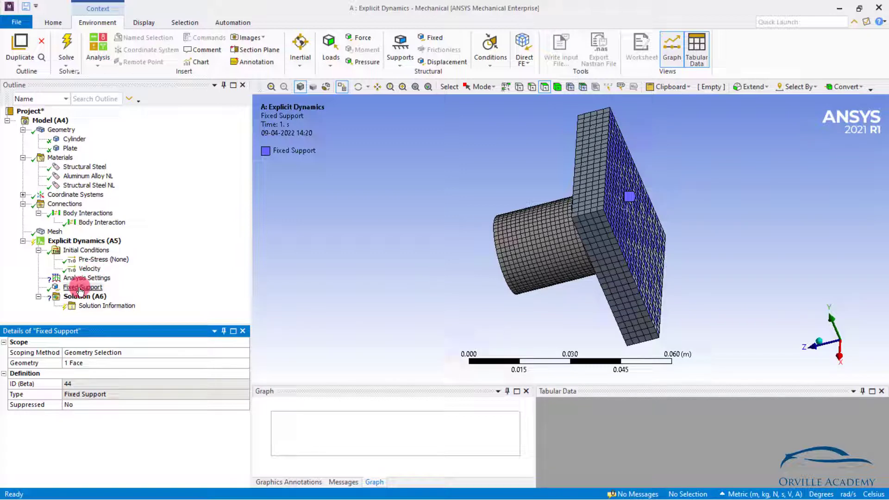
{"action": "left_click_drag", "start_coordinate": [54, 280], "coordinate": [68, 280]}
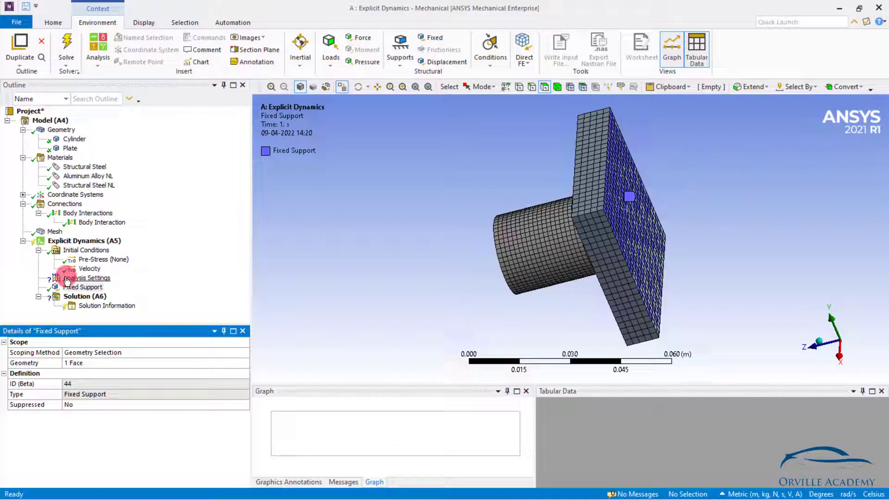
{"action": "left_click", "coordinate": [68, 281]}
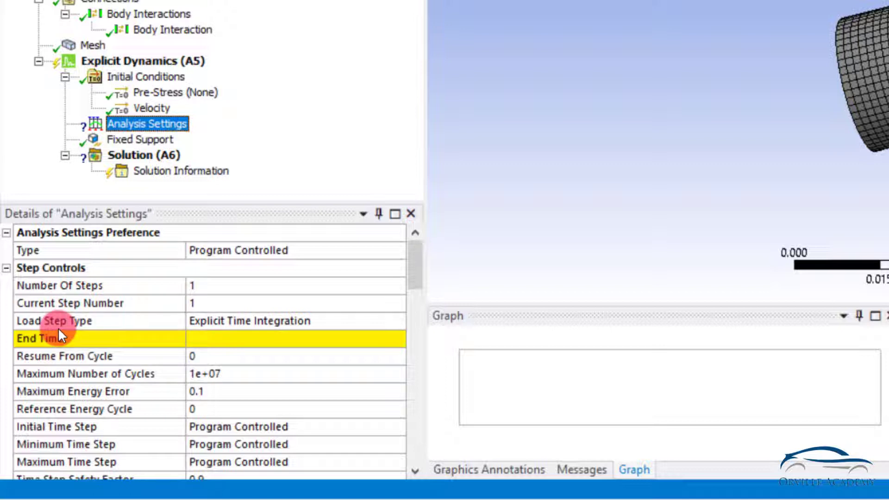
Change the Analysis Settings End Time from 1 to 7e-5 s
{"action": "left_click", "coordinate": [195, 338]}
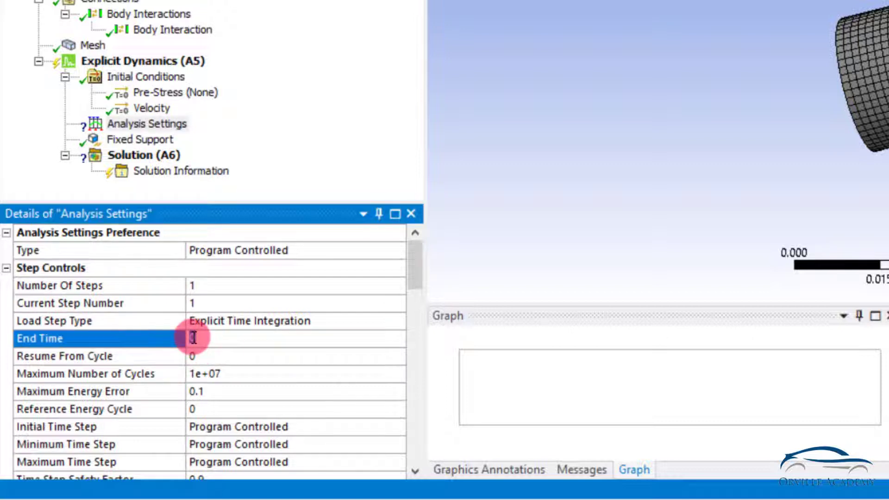
{"action": "key", "text": "BackSpace"}
{"action": "type", "text": "7e-5"}
{"action": "key", "text": "Return"}
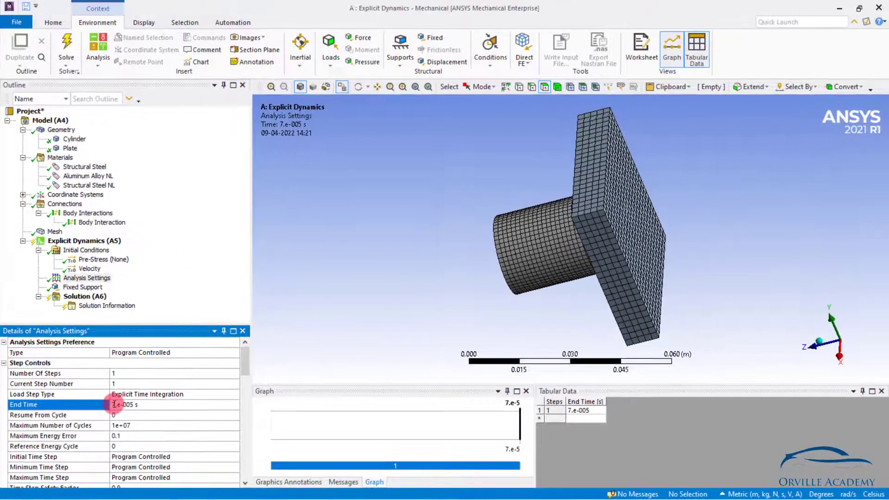
Add Total Deformation and Equivalent Plastic Strain results under Solution (A6)
{"action": "left_click", "coordinate": [93, 296]}
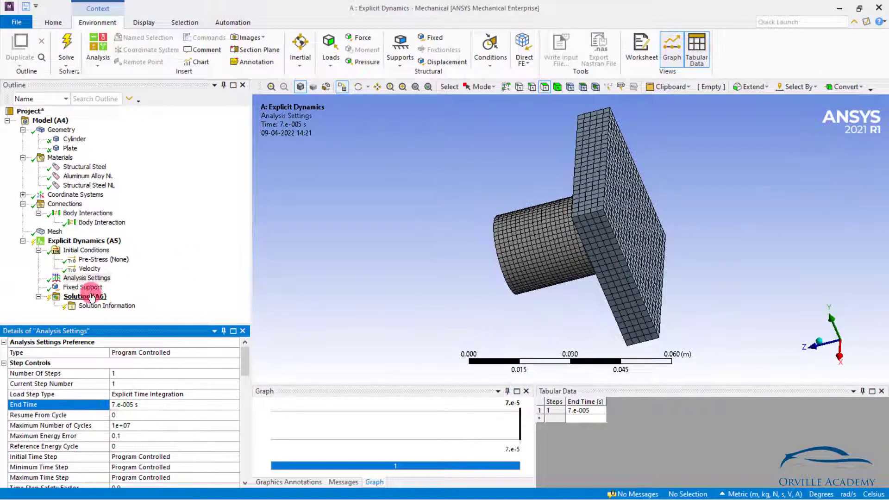
{"action": "left_click", "coordinate": [379, 60]}
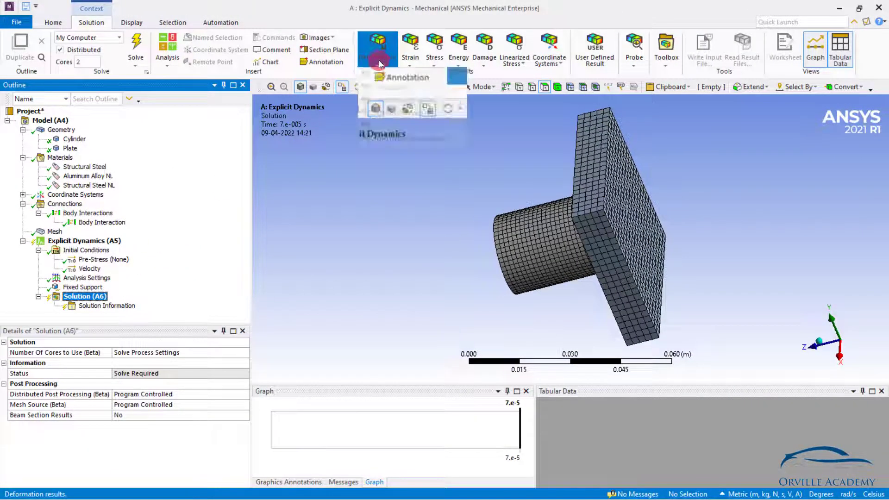
{"action": "left_click", "coordinate": [382, 75]}
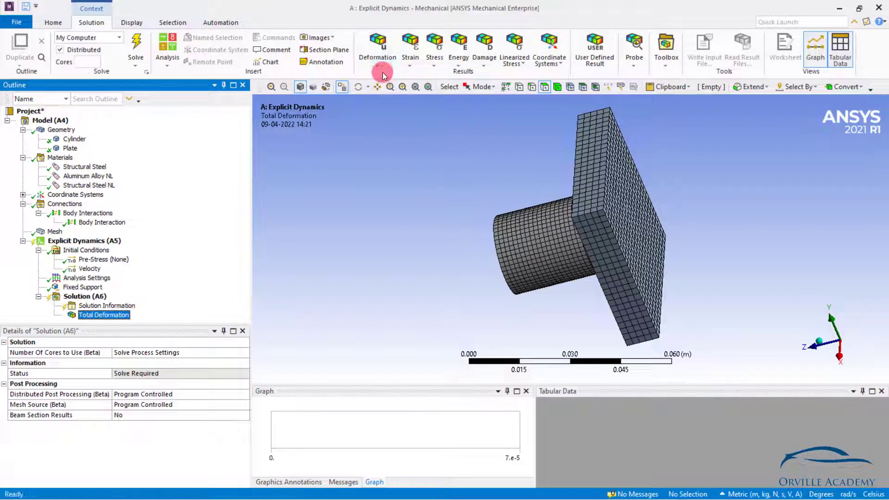
{"action": "left_click", "coordinate": [412, 65]}
{"action": "left_click", "coordinate": [427, 204]}
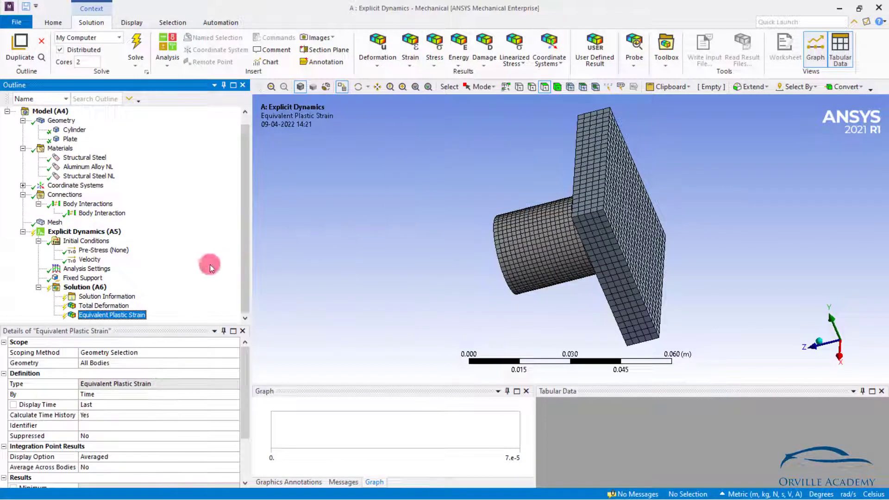
Solve the model from the Solution (A6) context menu
{"action": "left_click", "coordinate": [95, 287]}
{"action": "right_click", "coordinate": [90, 287]}
{"action": "left_click", "coordinate": [113, 308]}
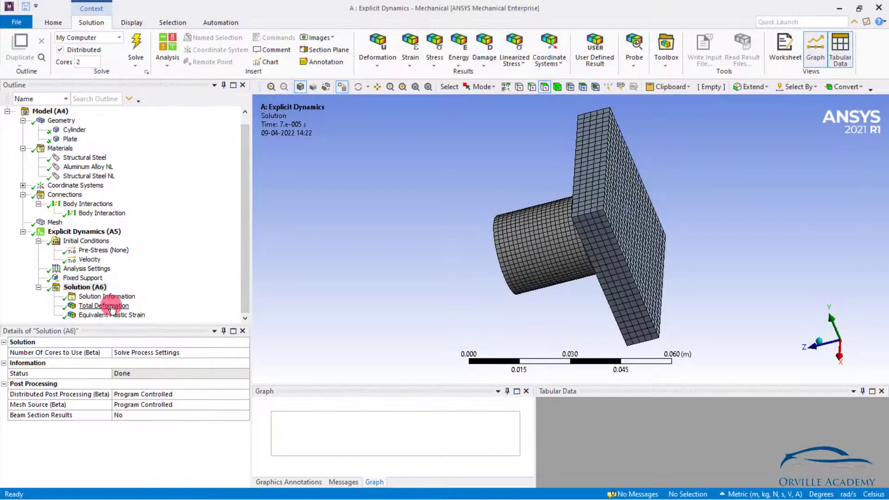
Display the Total Deformation contour (max 0.0011295 m) and play its animation
{"action": "left_click", "coordinate": [111, 306]}
{"action": "left_click", "coordinate": [321, 405]}
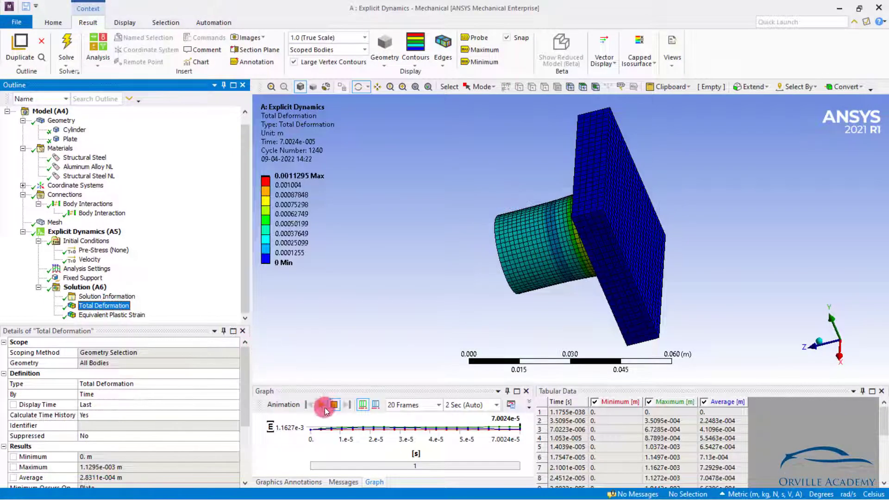
Show the Solution Information solver log: 1240 cycles reaching 7.002E-05 s
{"action": "left_click_drag", "start_coordinate": [455, 305], "coordinate": [486, 297]}
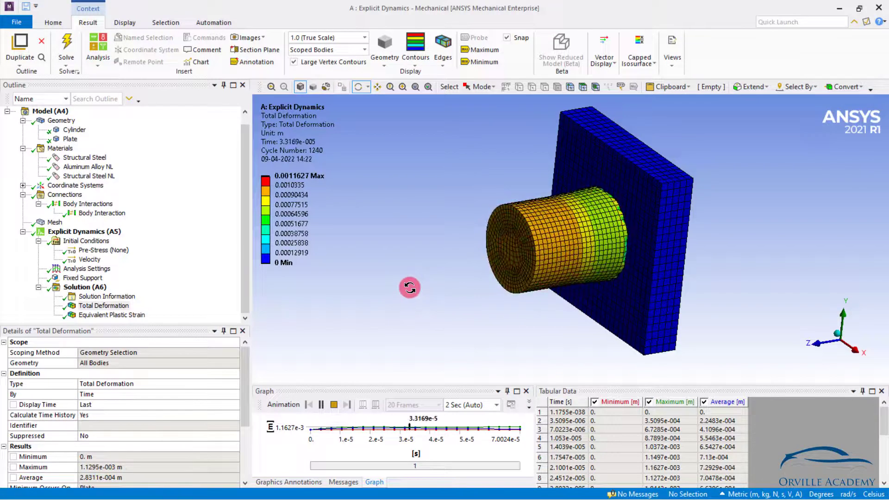
{"action": "left_click", "coordinate": [266, 265]}
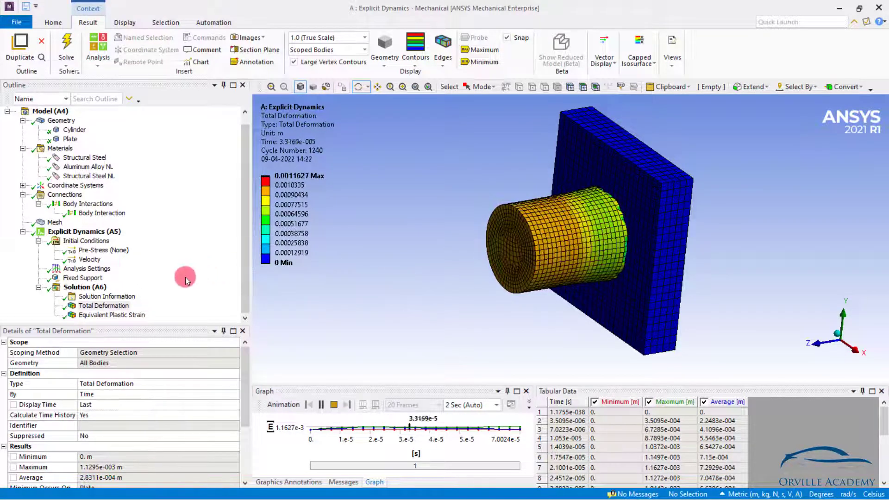
{"action": "left_click", "coordinate": [111, 296]}
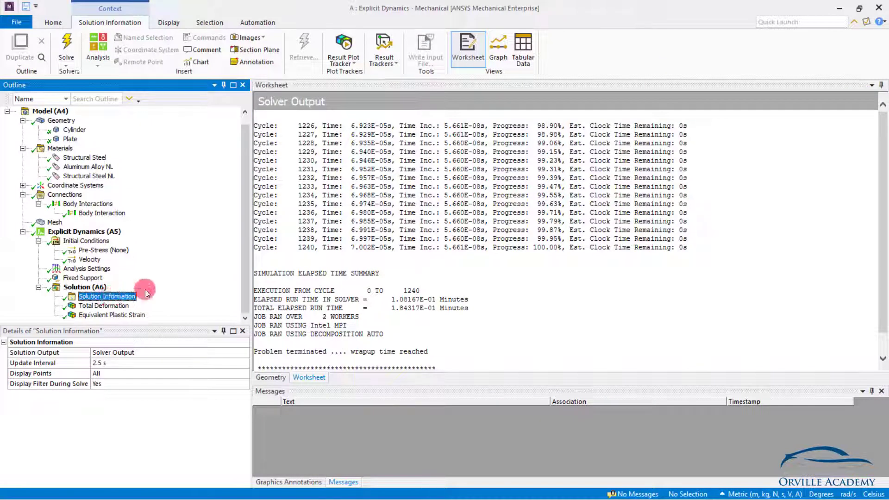
Open the Solution Output dropdown in the Solution Information details
{"action": "left_click", "coordinate": [295, 246]}
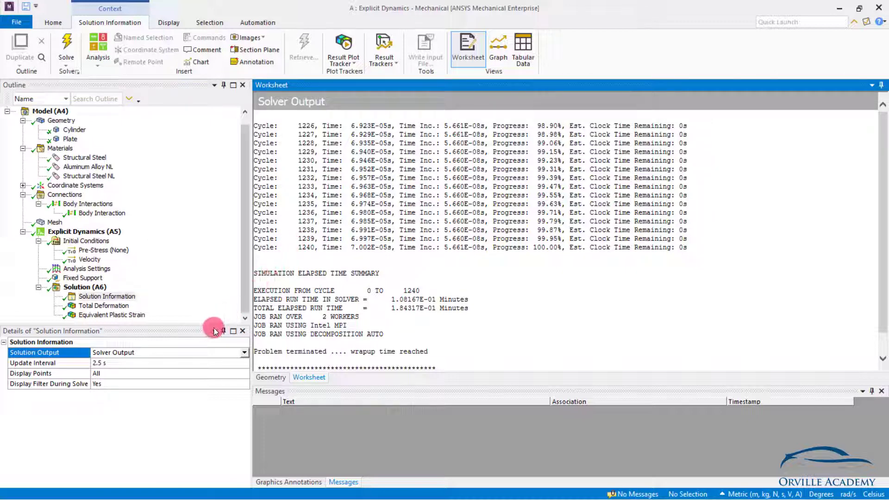
{"action": "left_click", "coordinate": [243, 352]}
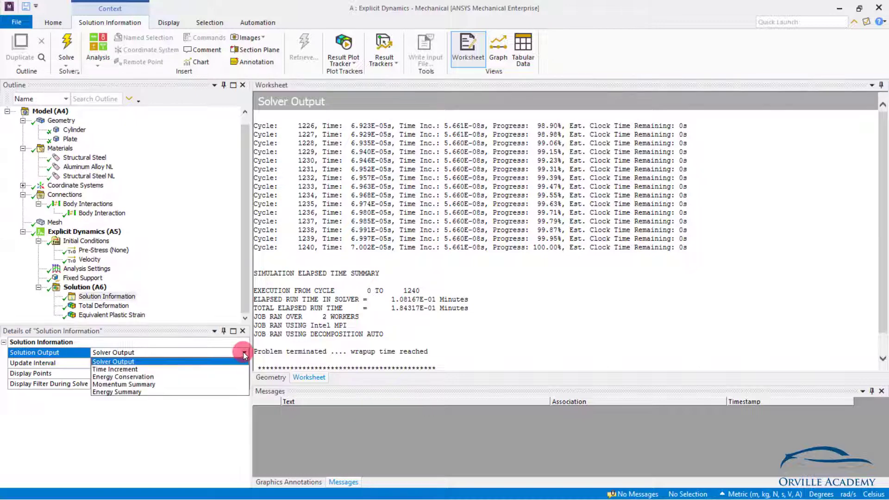
Switch Solution Output to Energy Summary to chart internal, kinetic, hourglass and contact energy
{"action": "left_click", "coordinate": [169, 394]}
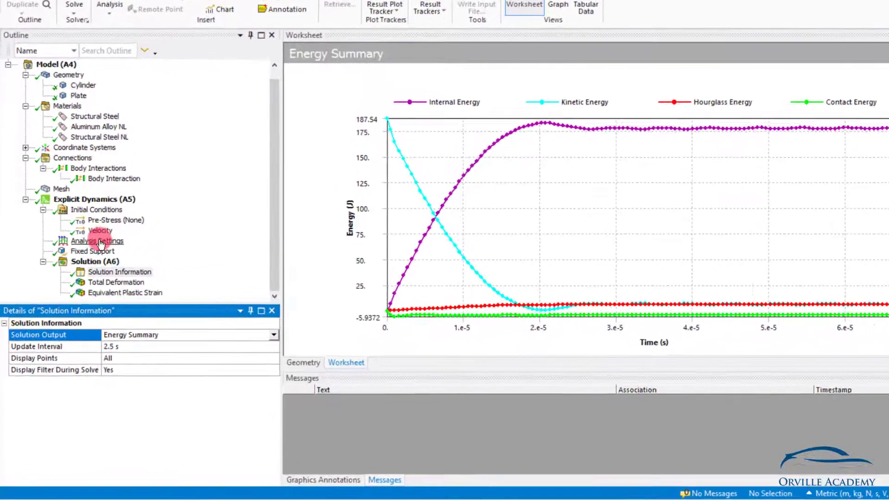
Review Equivalent Plastic Strain (peak 0.18899) and the energy chart, then return to Analysis Settings
{"action": "left_click", "coordinate": [93, 270]}
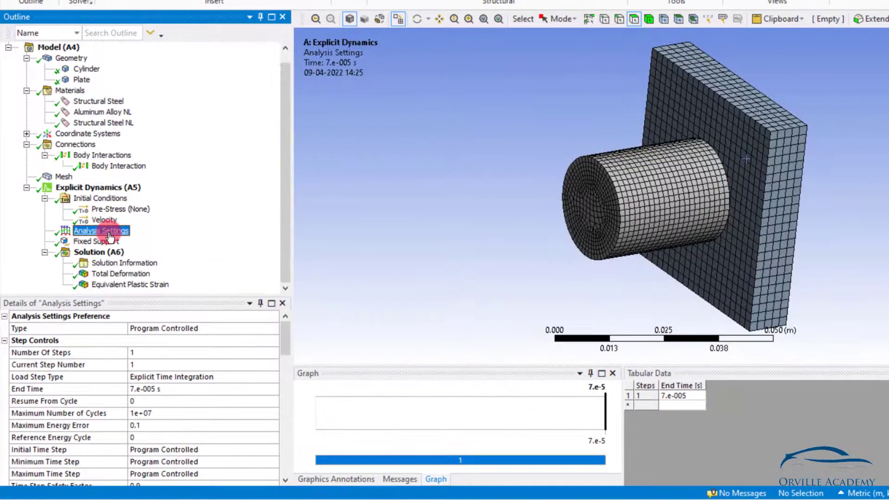
{"action": "left_click", "coordinate": [123, 342]}
{"action": "left_click", "coordinate": [135, 288]}
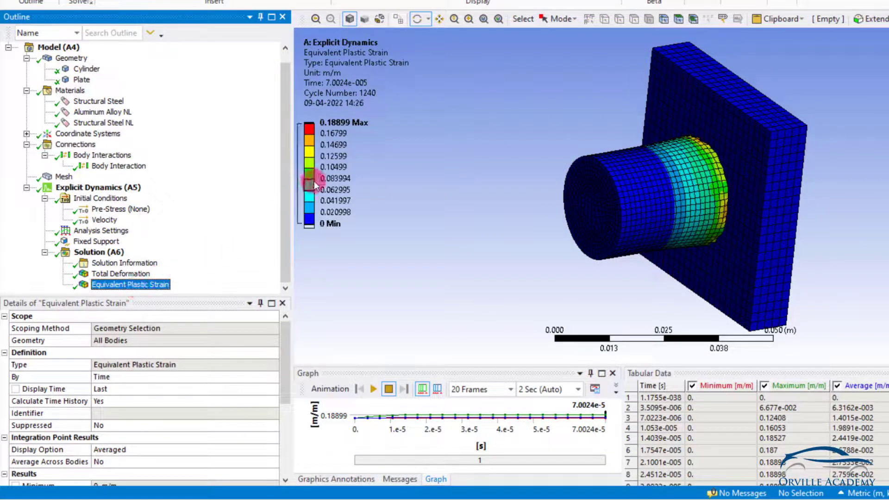
{"action": "mouse_move", "coordinate": [354, 160]}
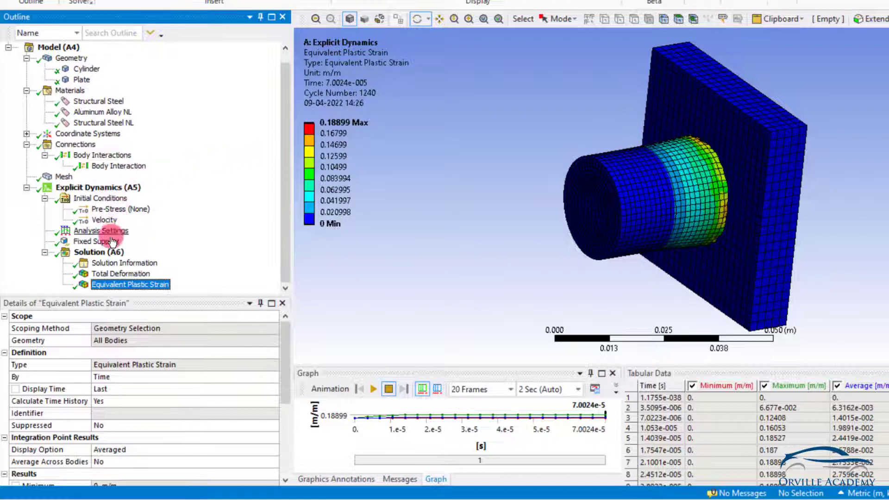
{"action": "left_click", "coordinate": [106, 262]}
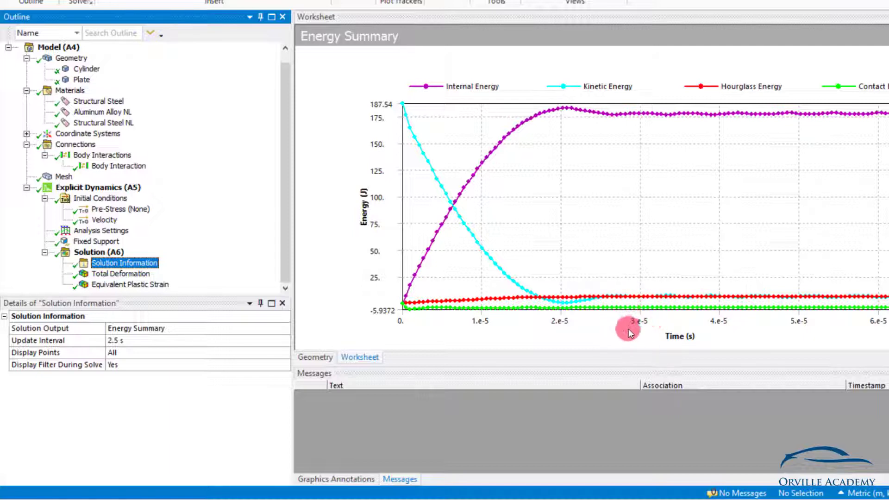
{"action": "left_click", "coordinate": [162, 283]}
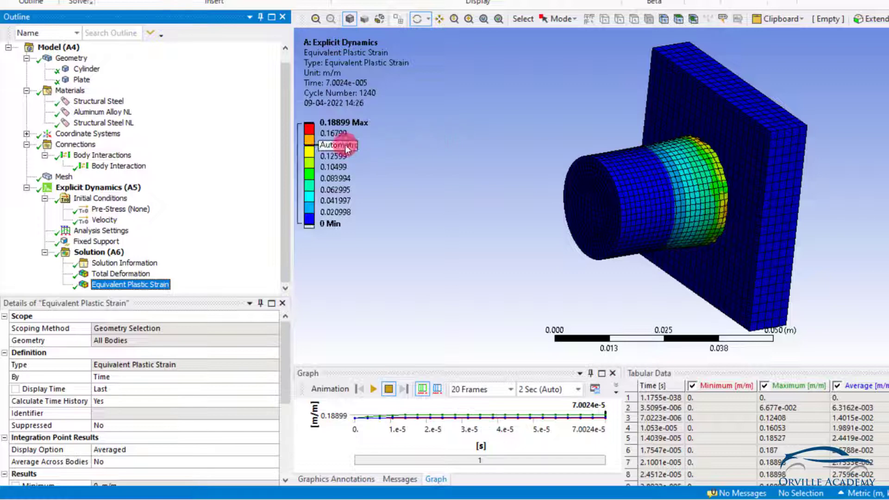
{"action": "left_click", "coordinate": [113, 230]}
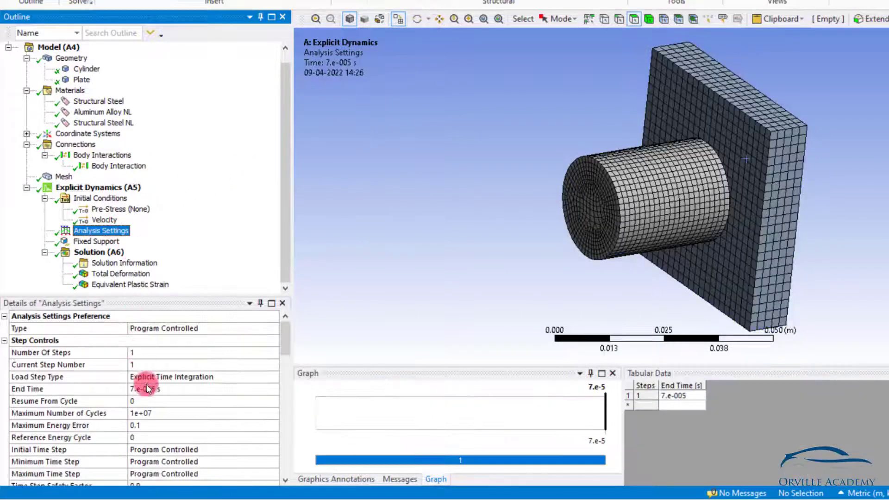
Shorten the Analysis Settings End Time to 3.e-005 s
{"action": "left_click", "coordinate": [162, 387]}
{"action": "type", "text": "3.e"}
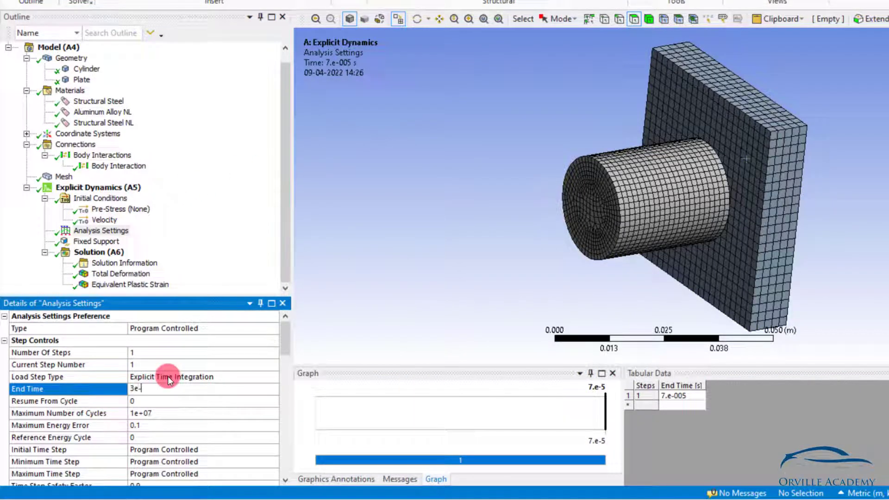
{"action": "type", "text": "-005"}
{"action": "key", "text": "Return"}
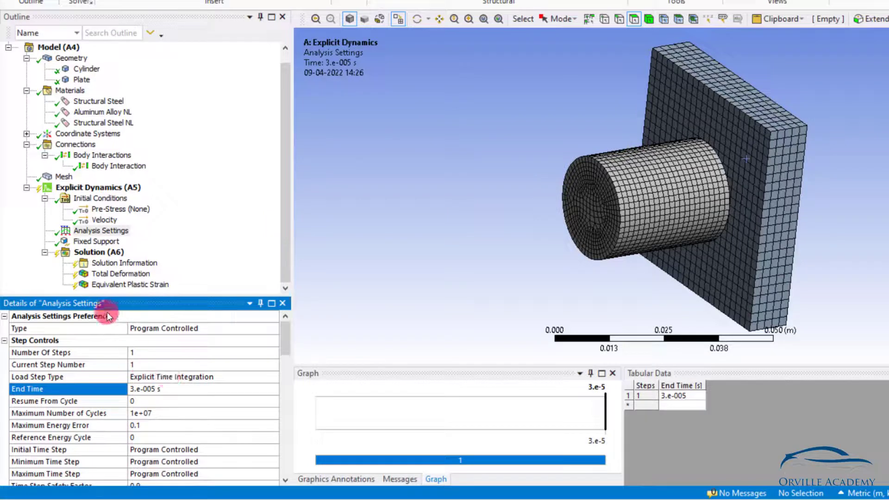
Re-solve Solution (A6) and show the updated Equivalent Plastic Strain result
{"action": "right_click", "coordinate": [77, 252]}
{"action": "left_click", "coordinate": [118, 269]}
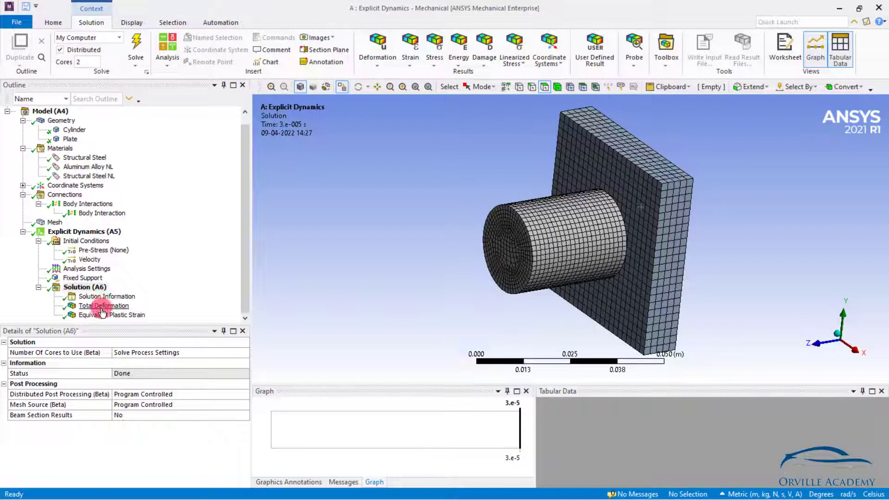
{"action": "left_click", "coordinate": [101, 316]}
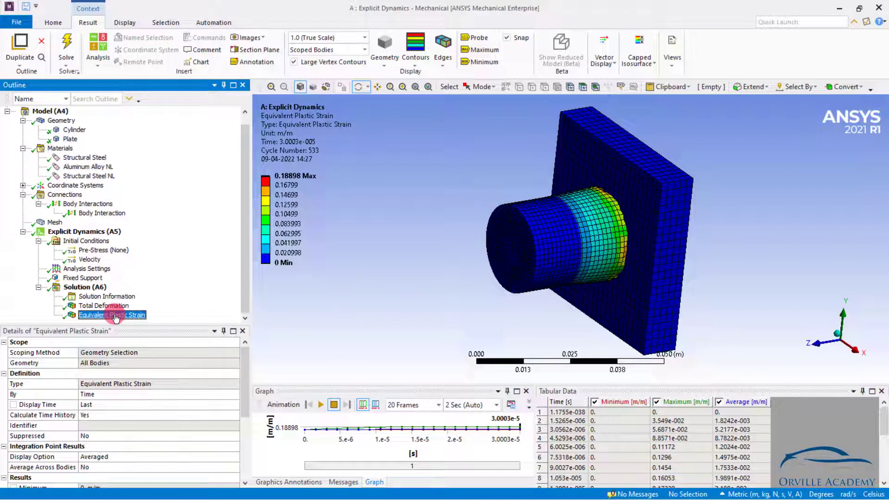
{"action": "left_click", "coordinate": [287, 185]}
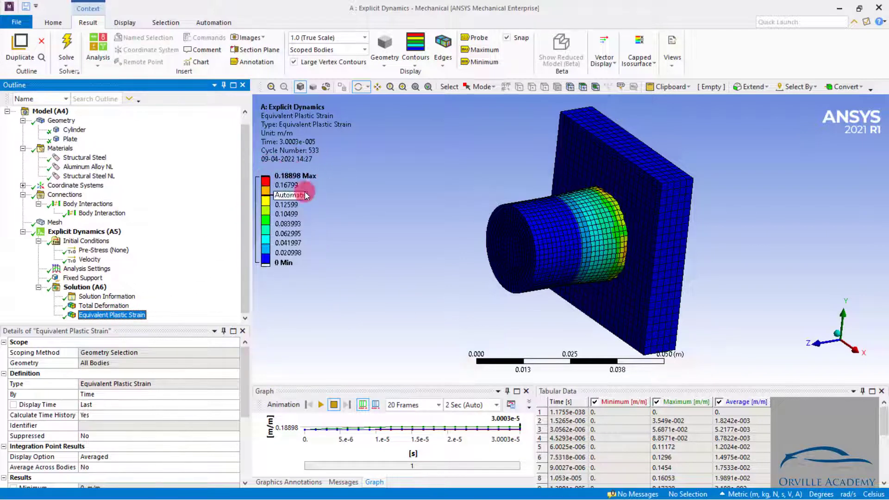
{"action": "left_click", "coordinate": [319, 187]}
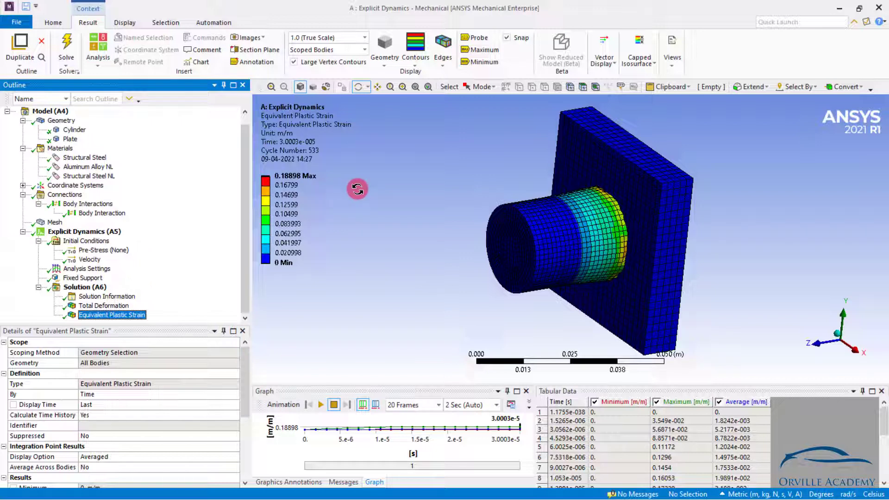
{"action": "left_click", "coordinate": [121, 298]}
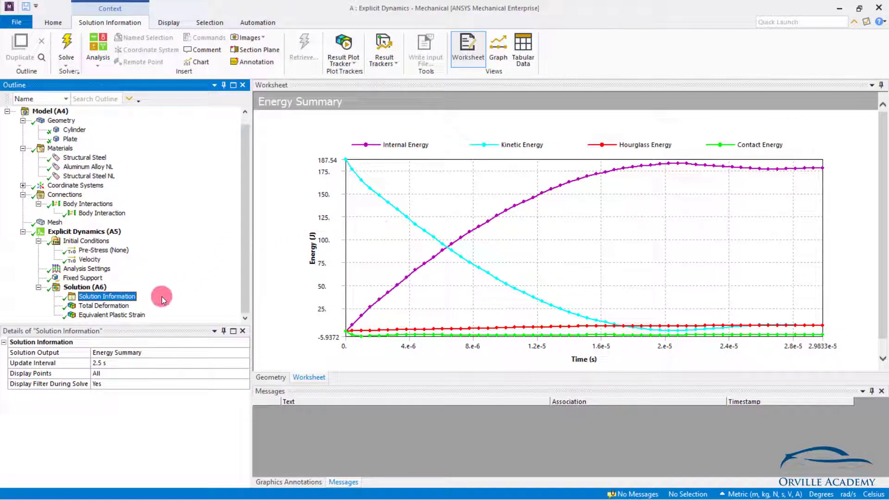
{"action": "left_click", "coordinate": [128, 315]}
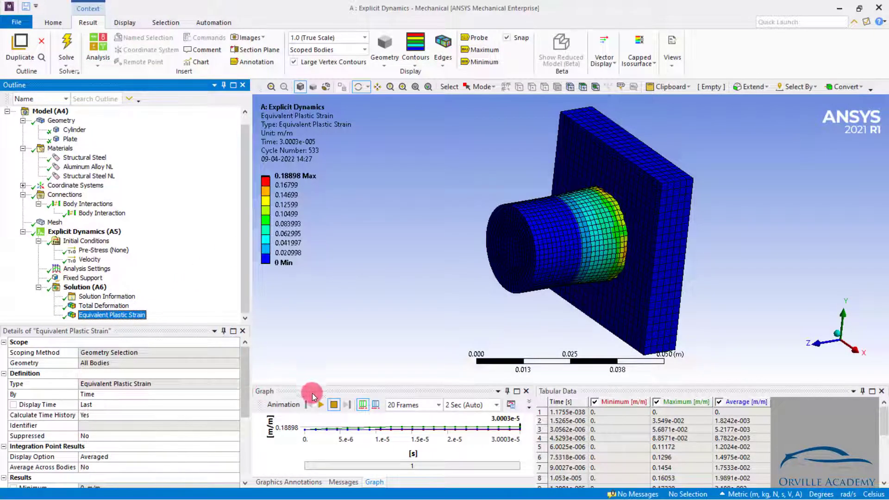
Play the plastic strain animation with the cylinder turned upright on the plate
{"action": "left_click", "coordinate": [320, 405]}
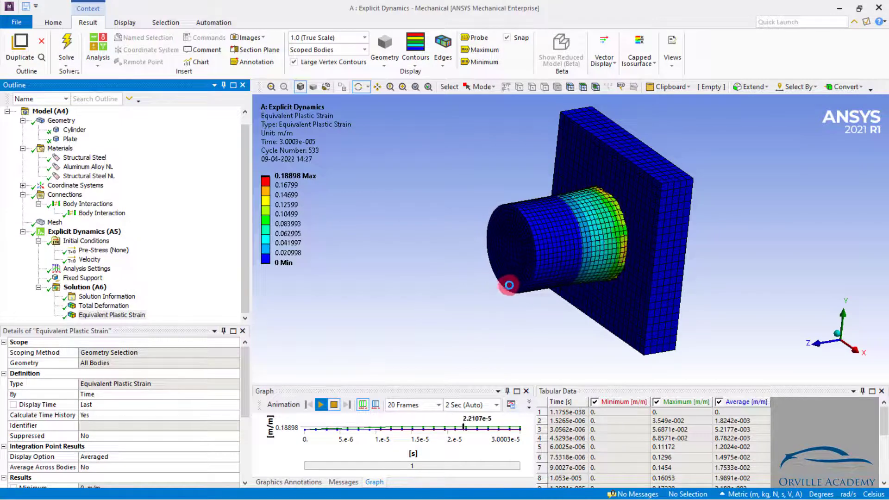
{"action": "left_click_drag", "start_coordinate": [533, 272], "coordinate": [552, 257]}
{"action": "left_click_drag", "start_coordinate": [565, 206], "coordinate": [524, 227]}
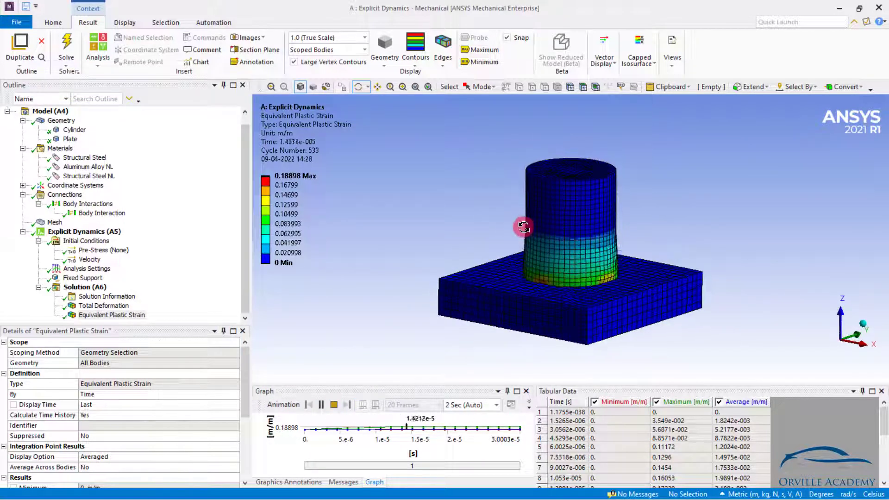
Animate Total Deformation at 8.1 (2x Auto) scale, maximum 1.0049e-003 m
{"action": "left_click", "coordinate": [365, 38]}
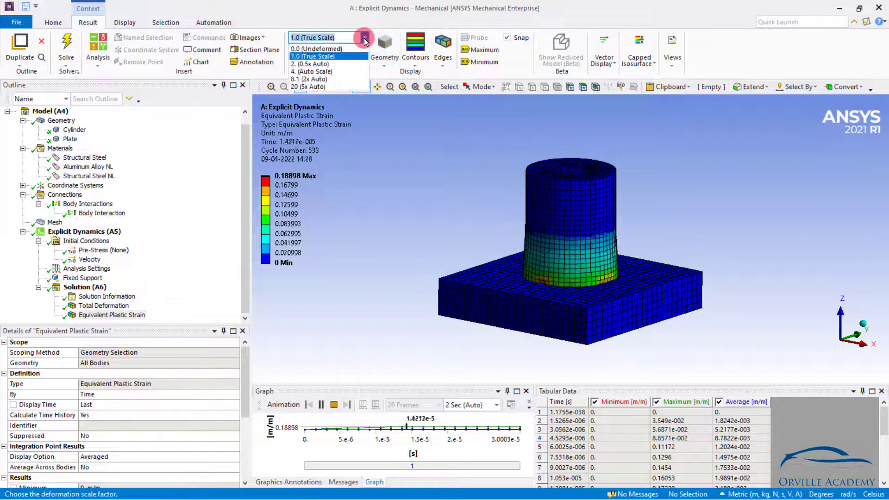
{"action": "left_click", "coordinate": [320, 79]}
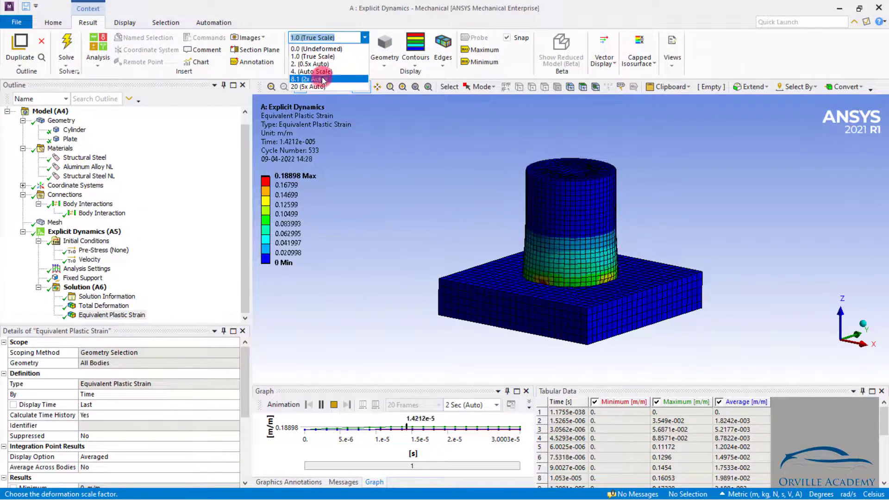
{"action": "left_click", "coordinate": [321, 404]}
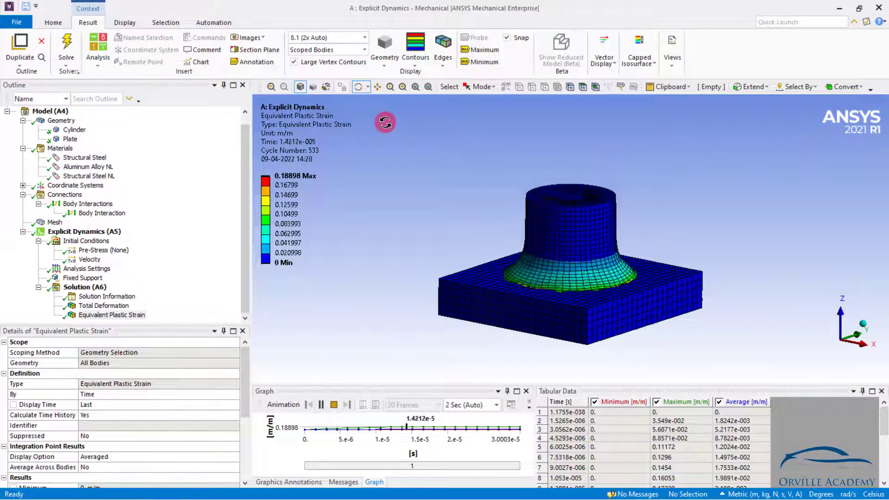
{"action": "left_click", "coordinate": [116, 306]}
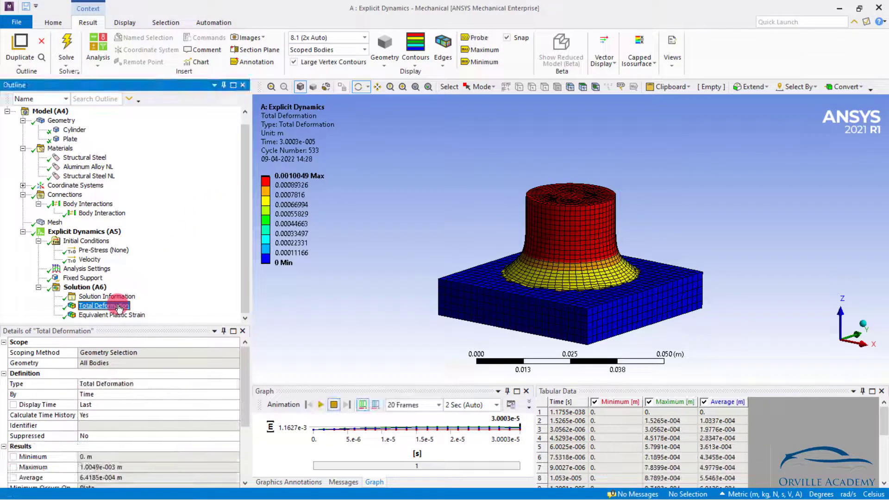
{"action": "left_click", "coordinate": [321, 404]}
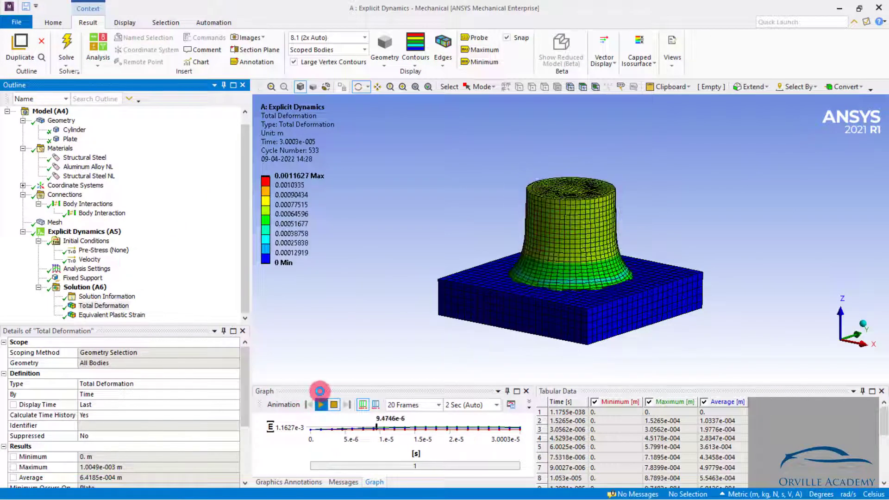